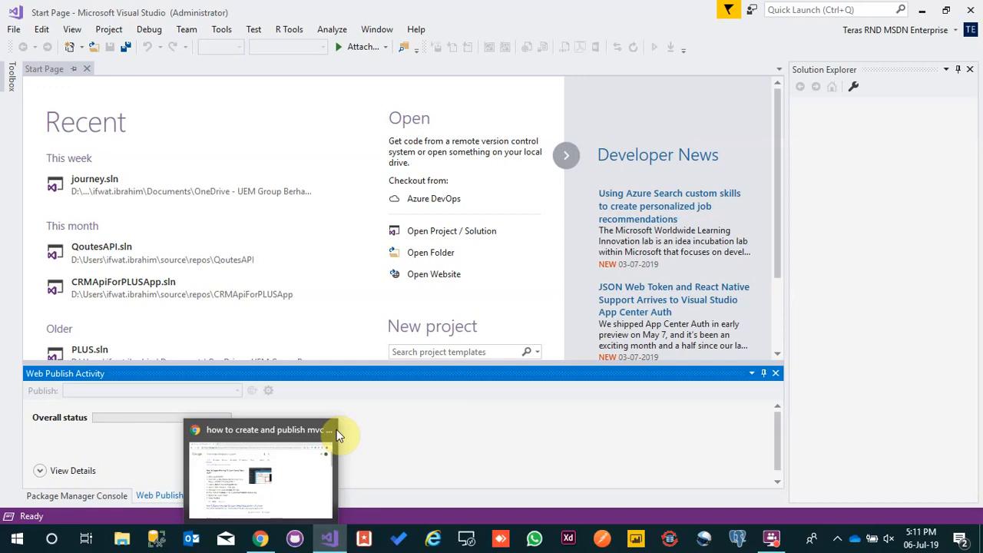
Switch to Chrome and open the Azure portal home page in a new tab.
left_click(261, 540)
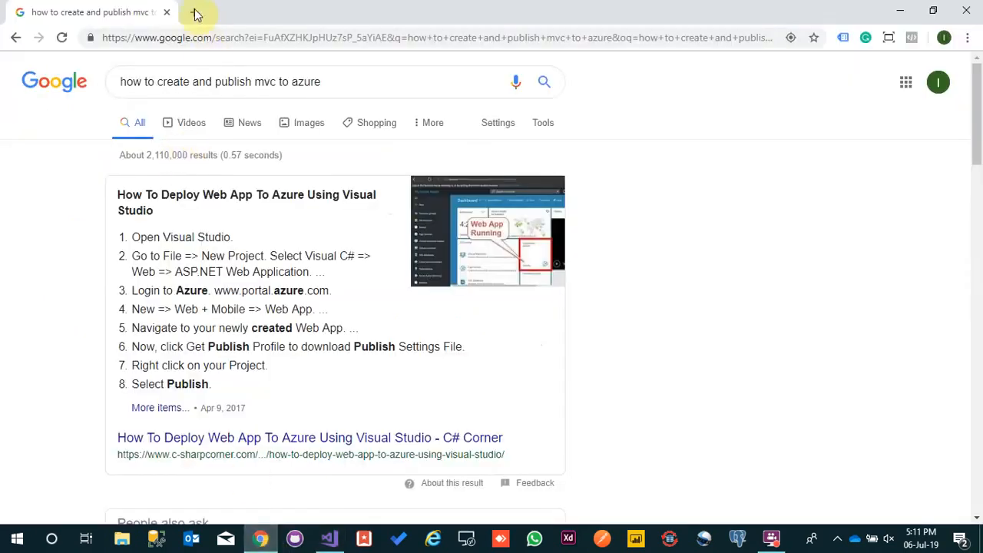
key("ctrl+t")
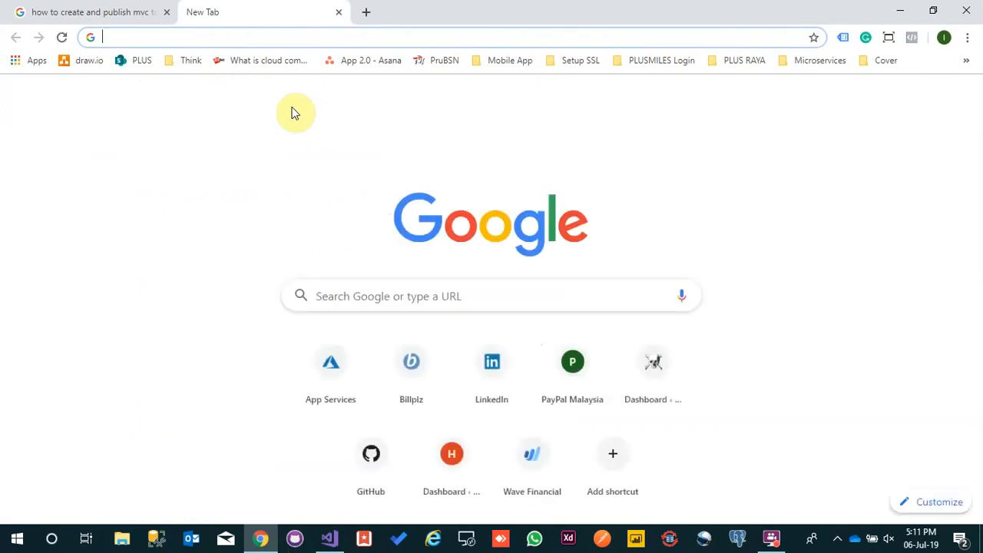
type("port")
key("Return")
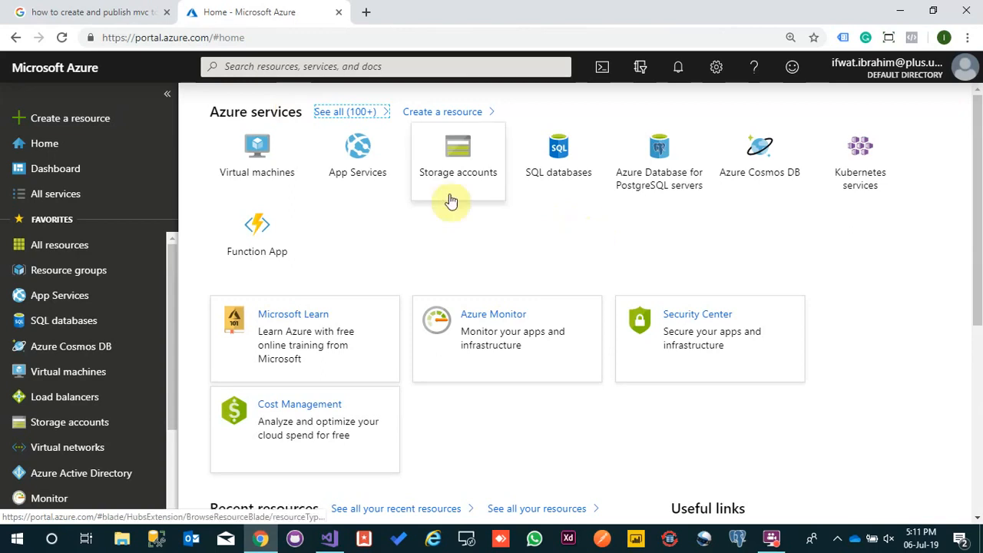
Start creating a new web app from App Services and dismiss the credit notifications.
left_click(376, 161)
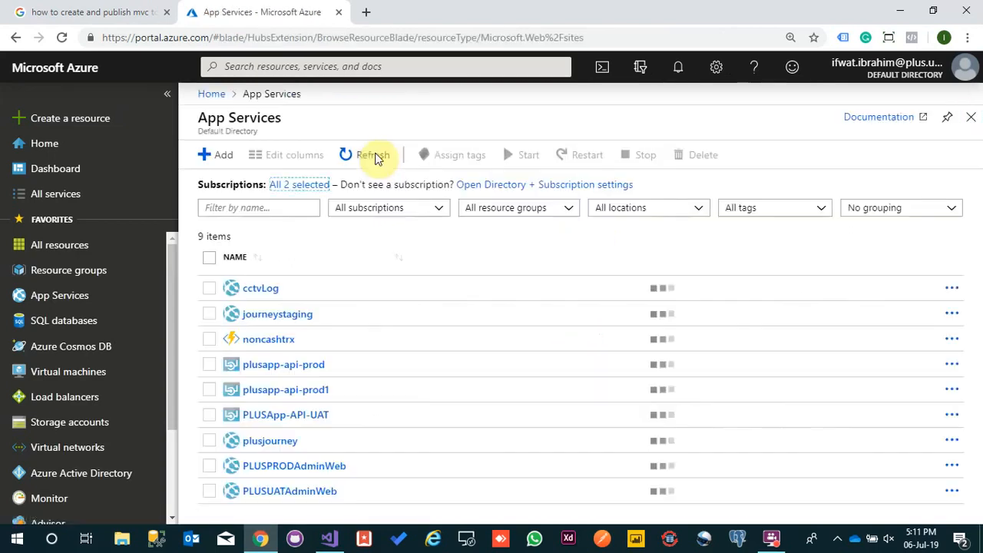
left_click(214, 156)
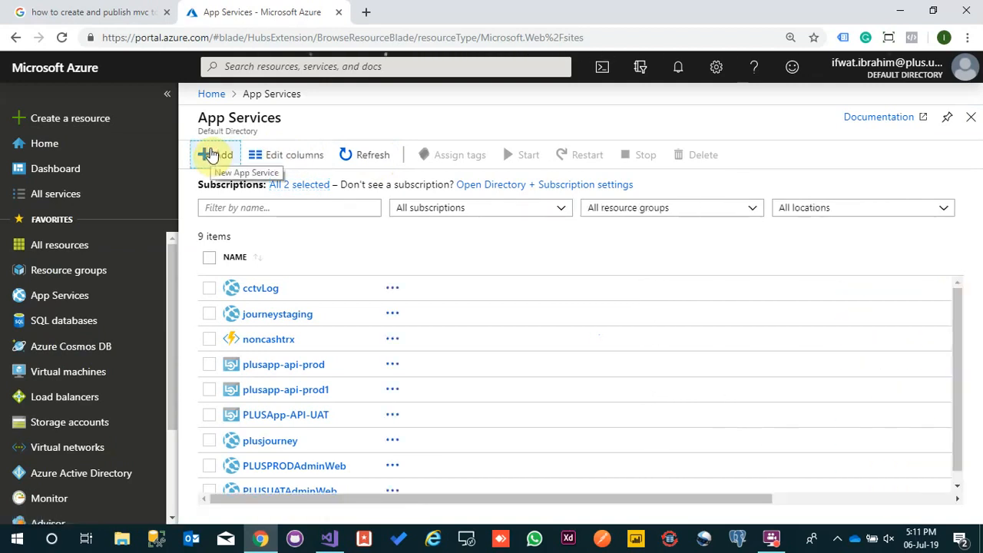
left_click(214, 154)
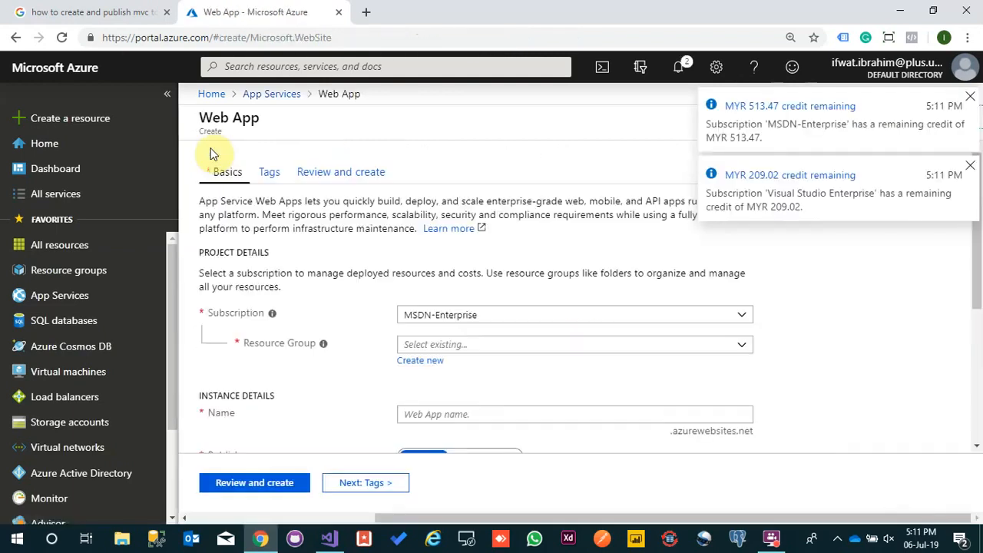
left_click(970, 96)
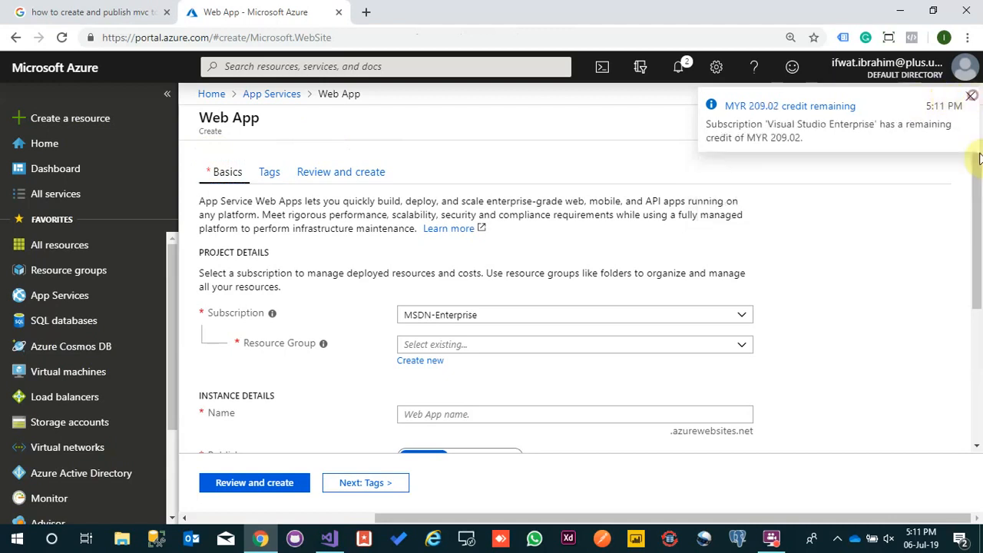
left_click(969, 98)
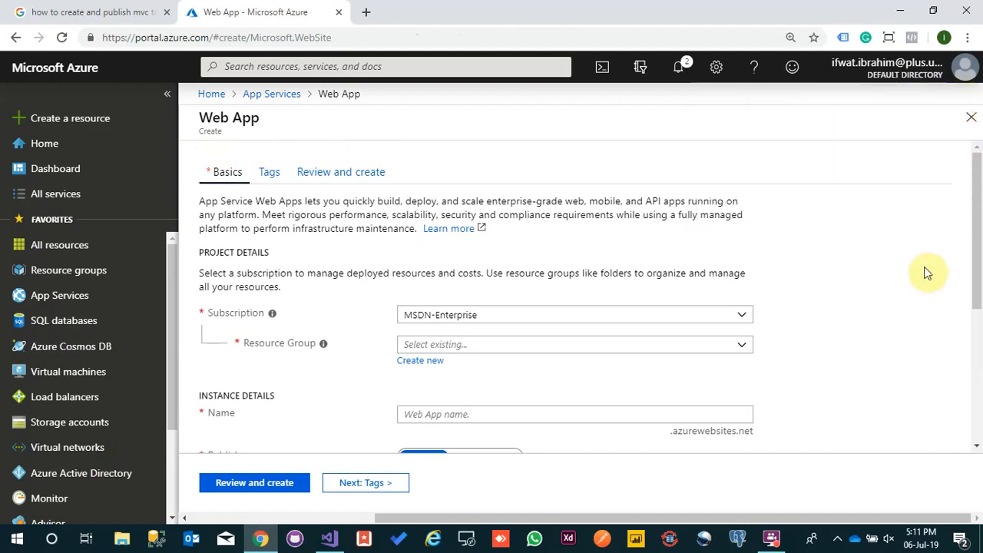
Keep the MSDN-Enterprise subscription and assign the web app to the existing resource group PLUSApp-PROD.
left_click(745, 316)
left_click(747, 317)
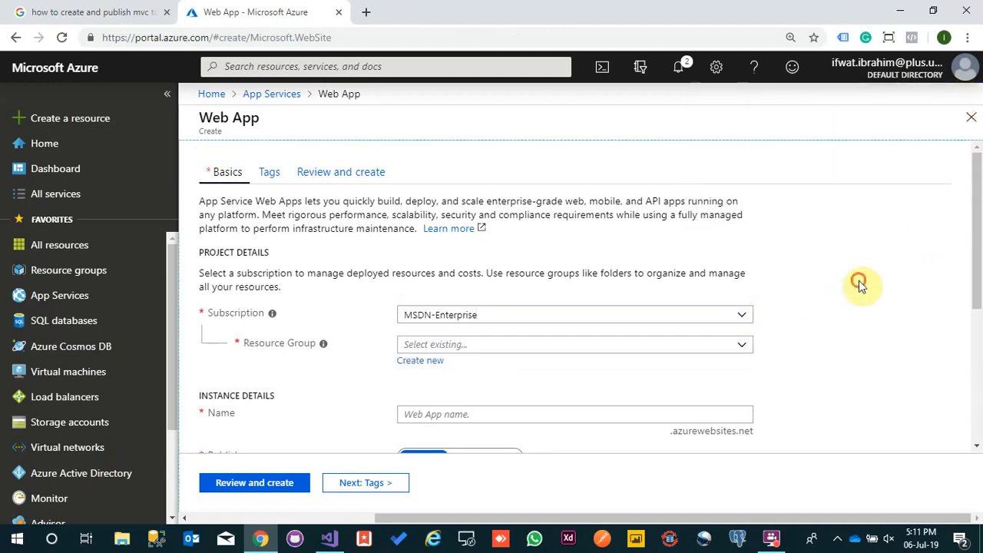
scroll(860, 288, "down", 2)
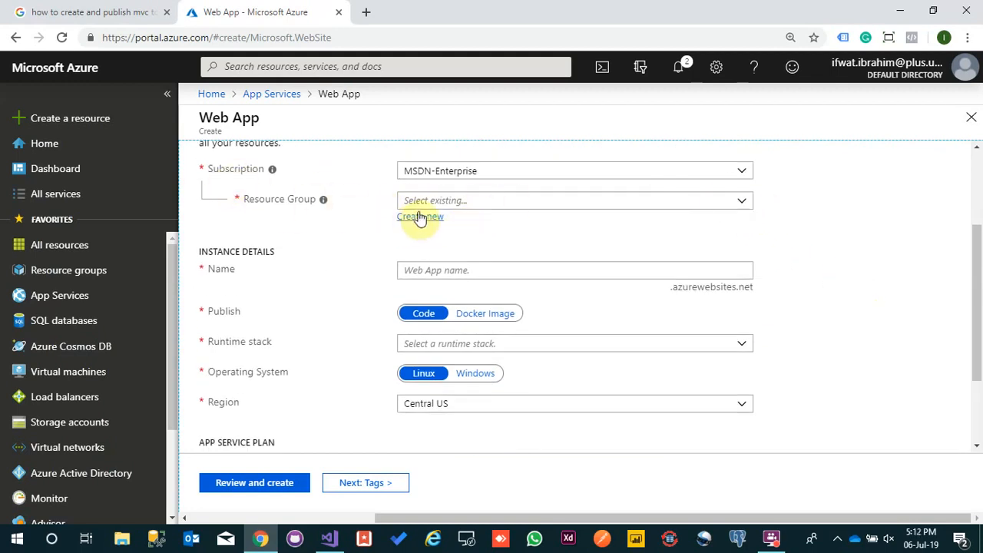
left_click(743, 202)
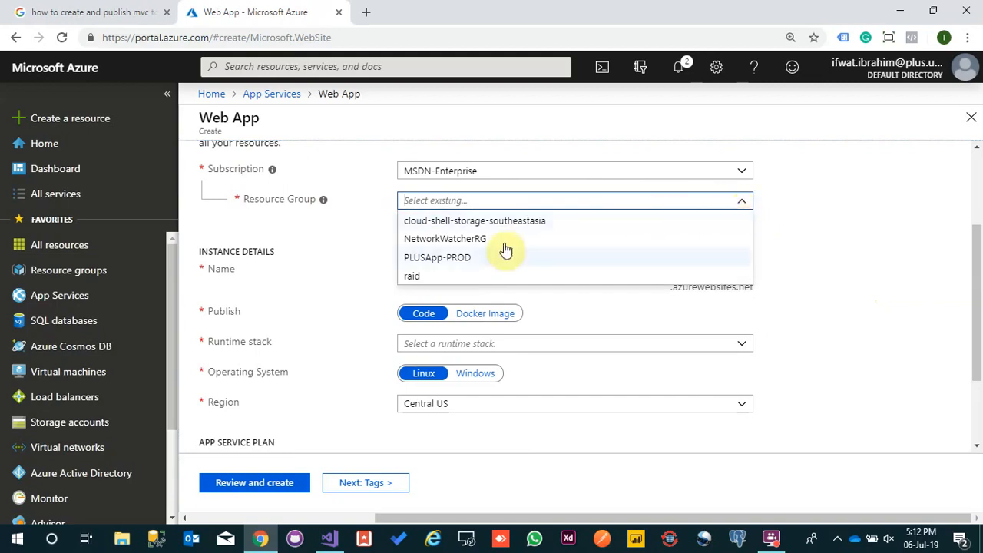
left_click(473, 258)
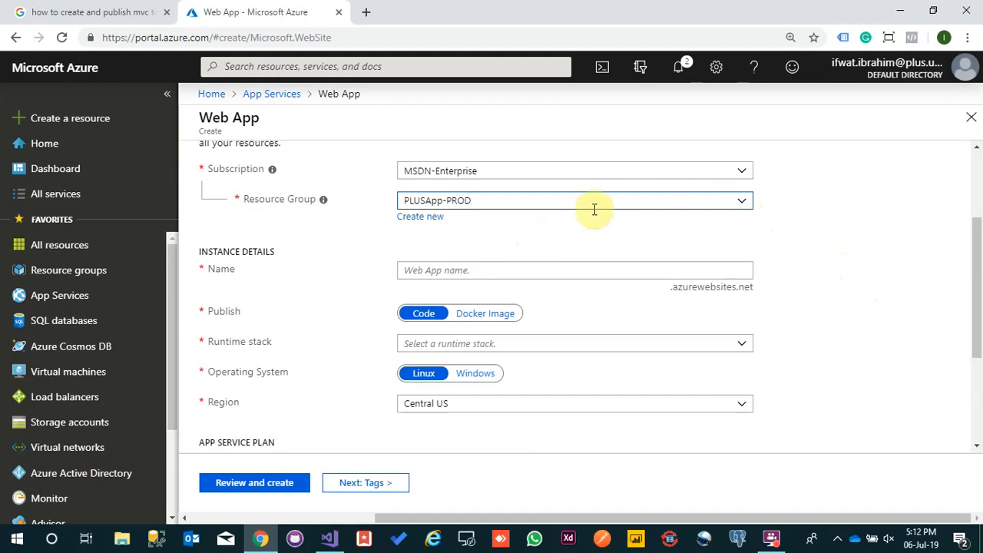
Try mvcdemo as the web app name, and replace it with mvcdemo123.
left_click(493, 272)
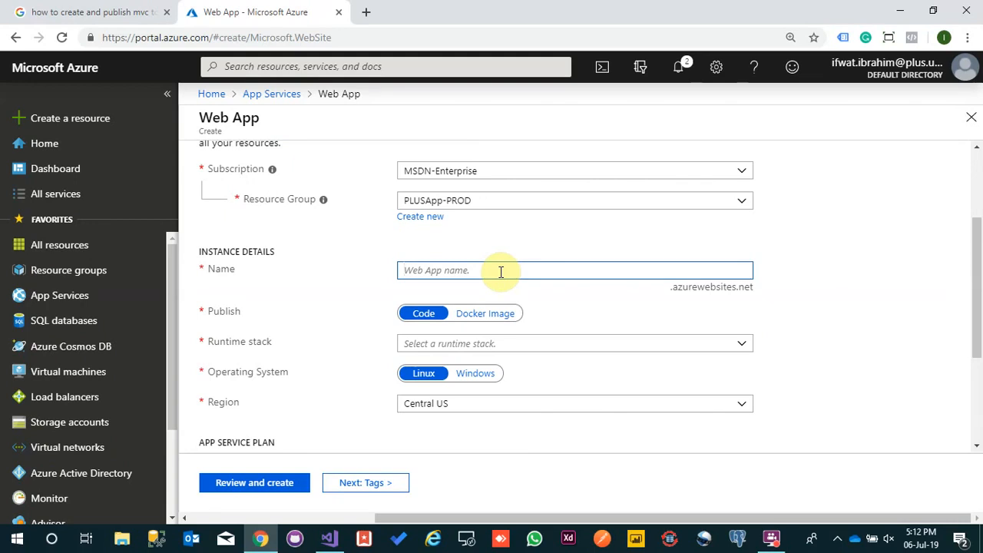
type("mvcdemo")
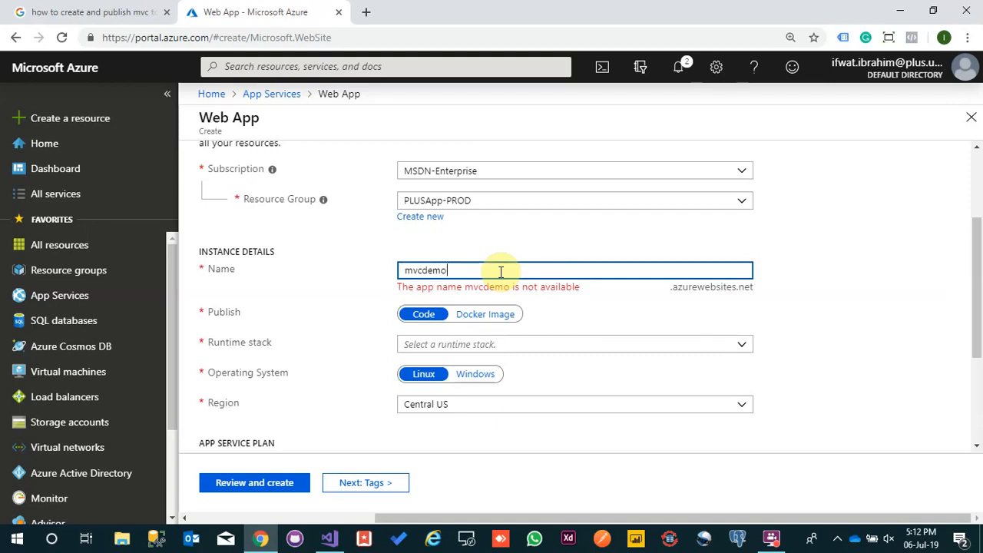
key("BackSpace")
key("BackSpace")
key("BackSpace")
key("BackSpace")
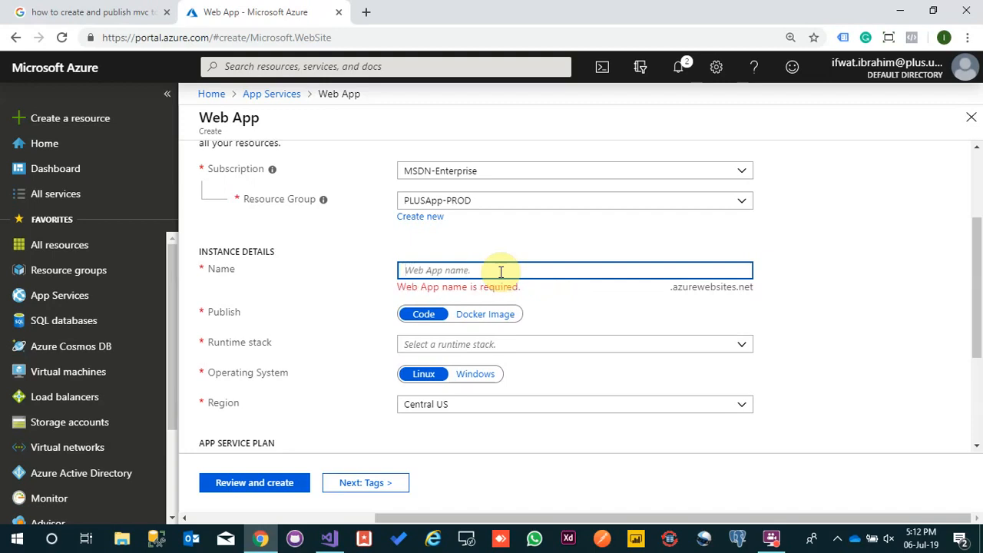
type("mvcdemo123")
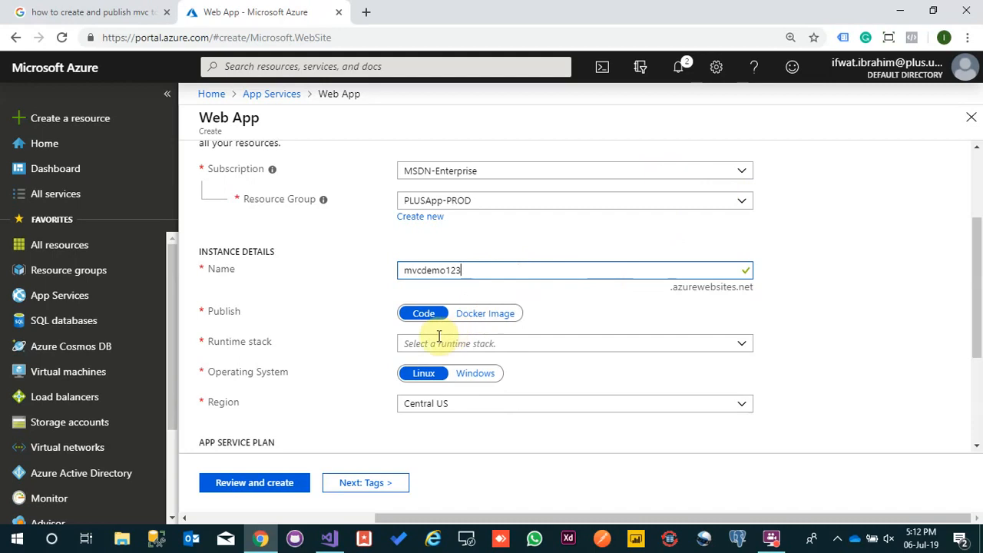
Look through the available runtime stacks and set the web app's runtime stack to ASP.NET V4.7.
left_click(750, 351)
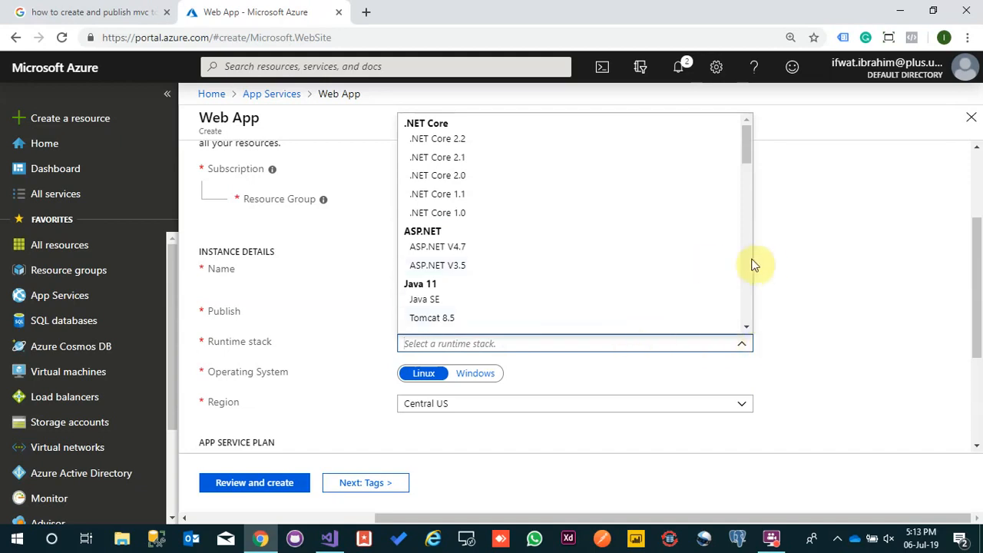
left_click(810, 265)
left_click(749, 343)
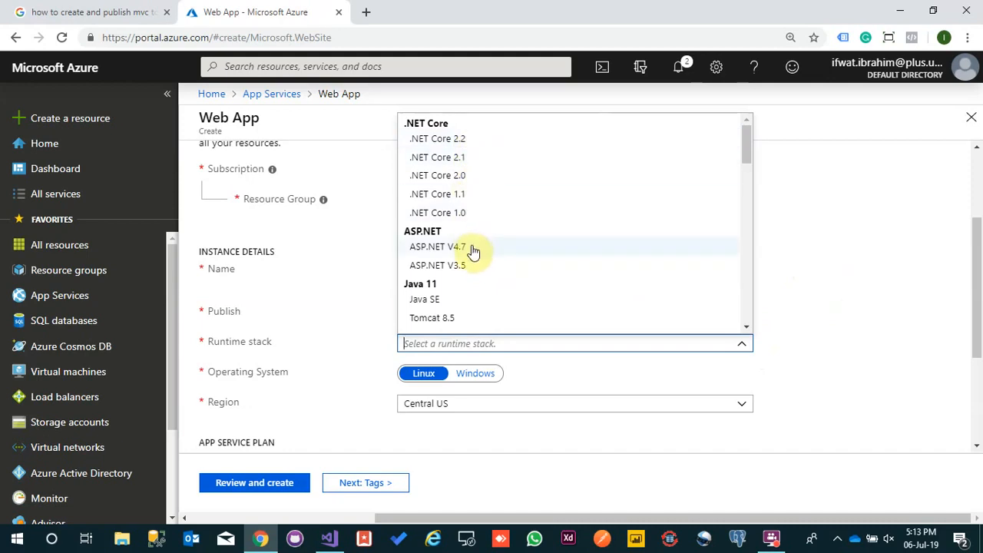
scroll(474, 253, "down", 3)
scroll(476, 261, "down", 5)
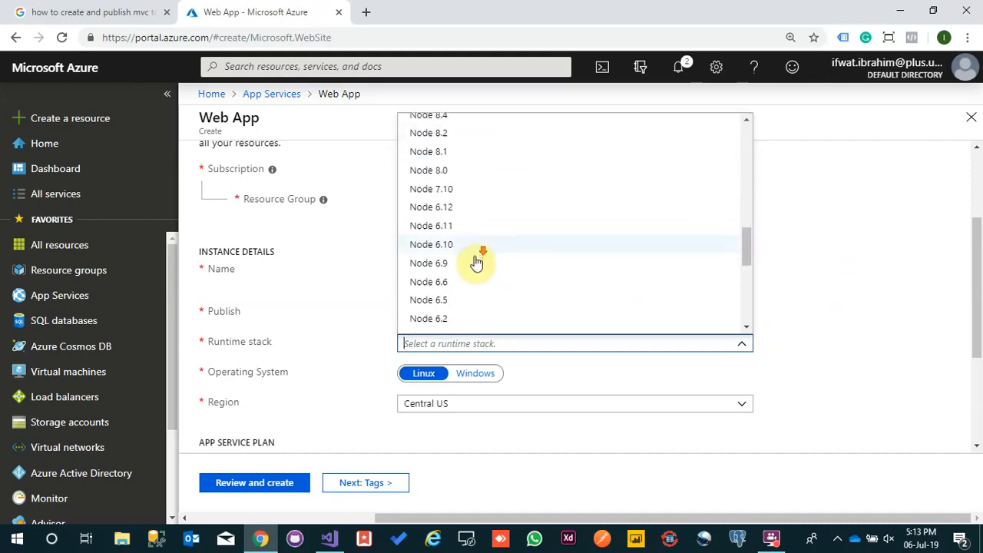
scroll(480, 265, "up", 8)
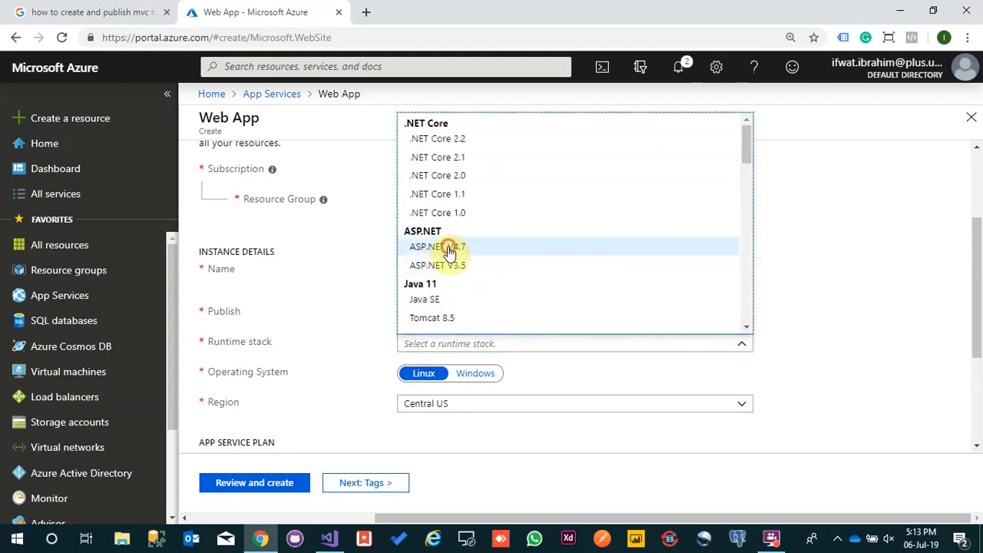
left_click(451, 252)
Set the web app's region to Southeast Asia and look through the other available regions.
scroll(844, 286, "down", 2)
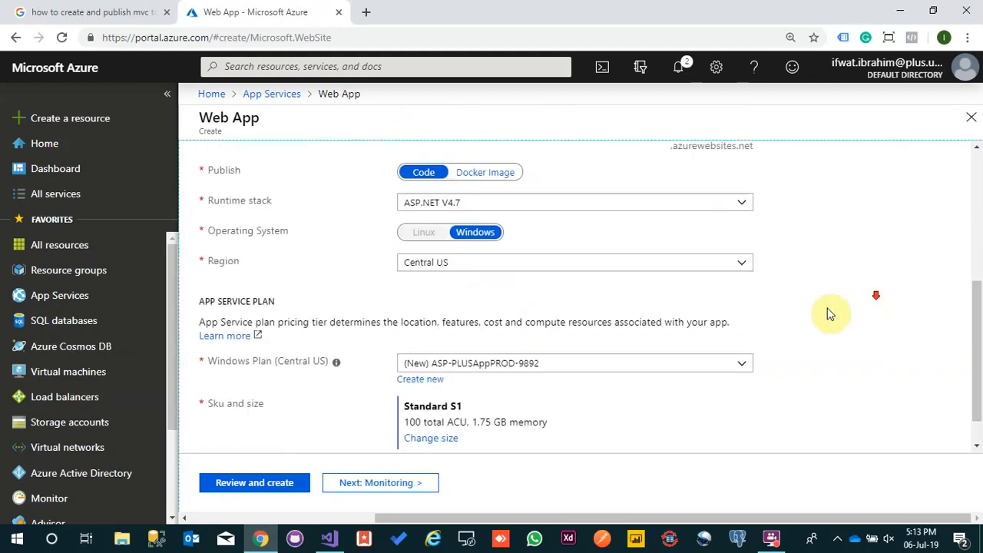
left_click(467, 259)
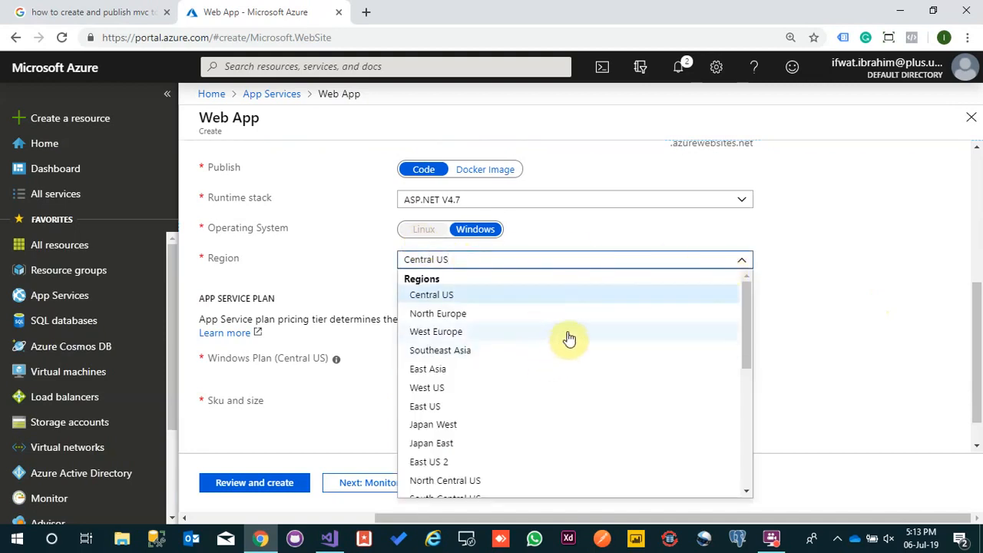
left_click(493, 352)
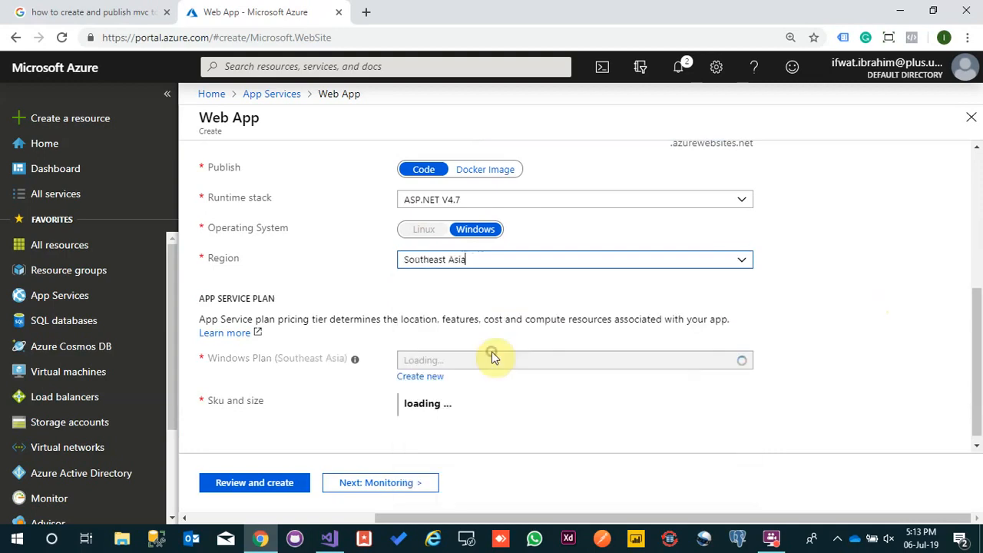
left_click(740, 264)
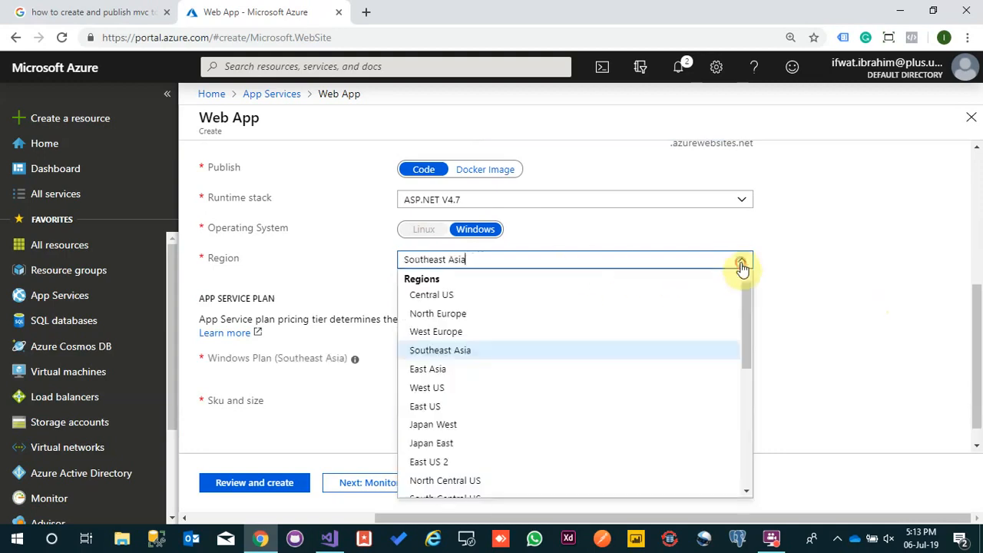
scroll(588, 456, "down", 4)
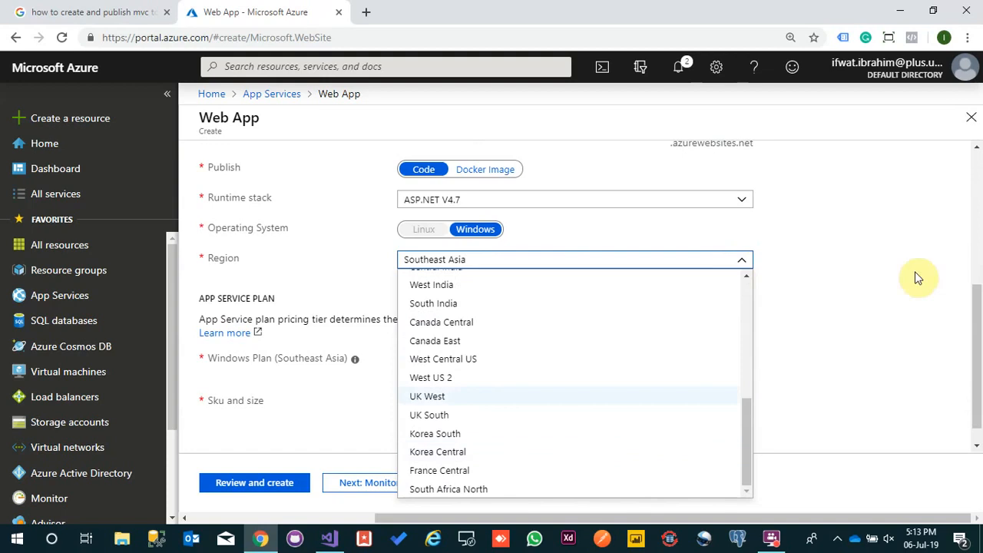
left_click(917, 252)
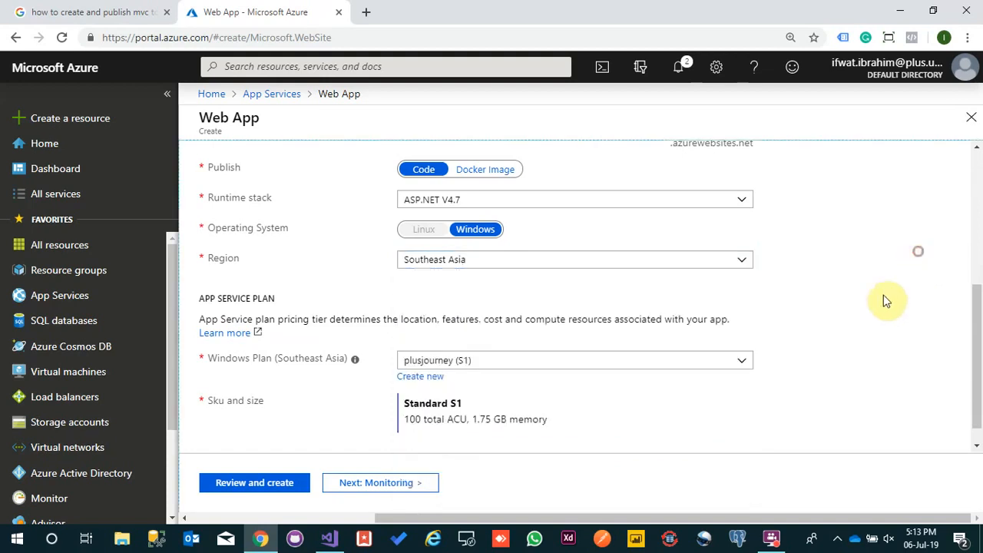
Check the existing Windows plans and create a new App Service plan named freePlan.
left_click(742, 365)
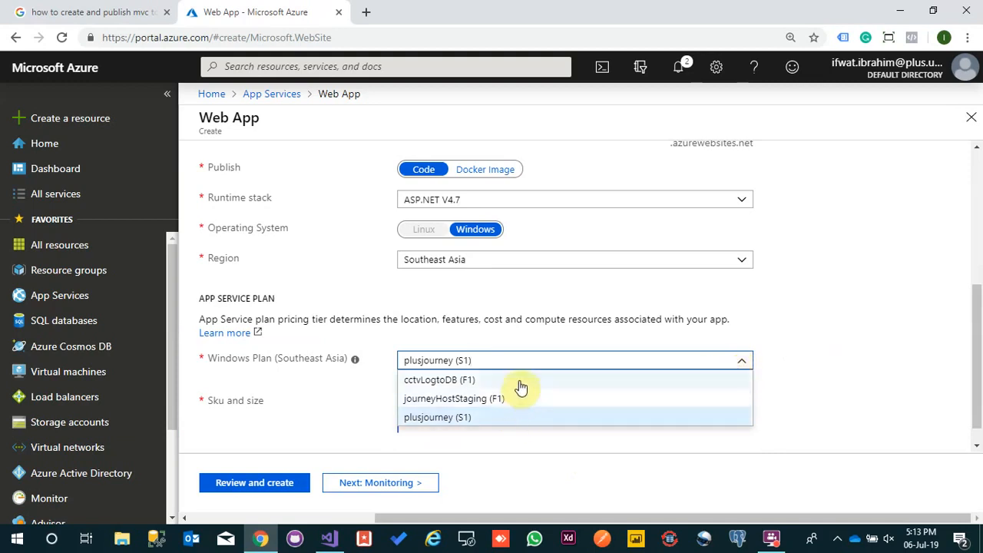
left_click(809, 371)
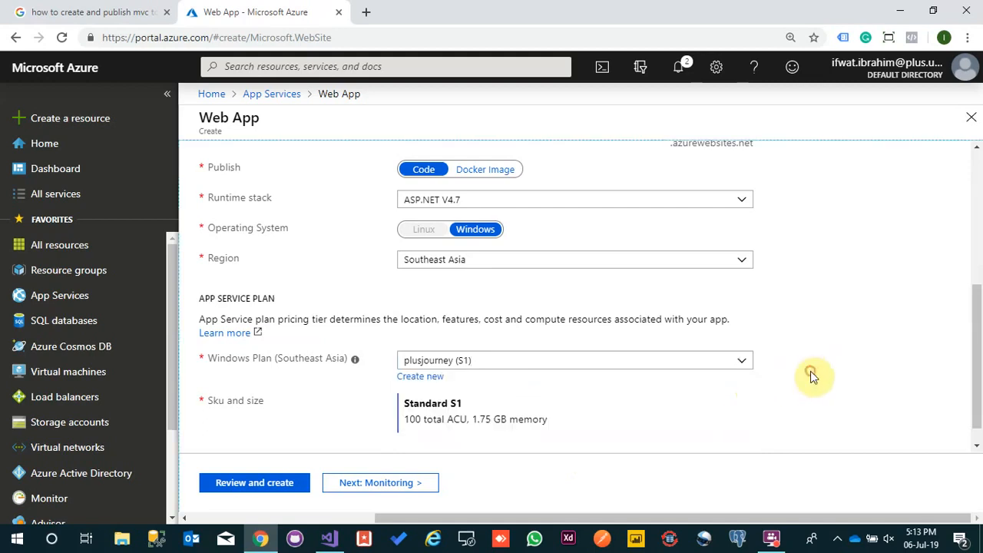
left_click(408, 376)
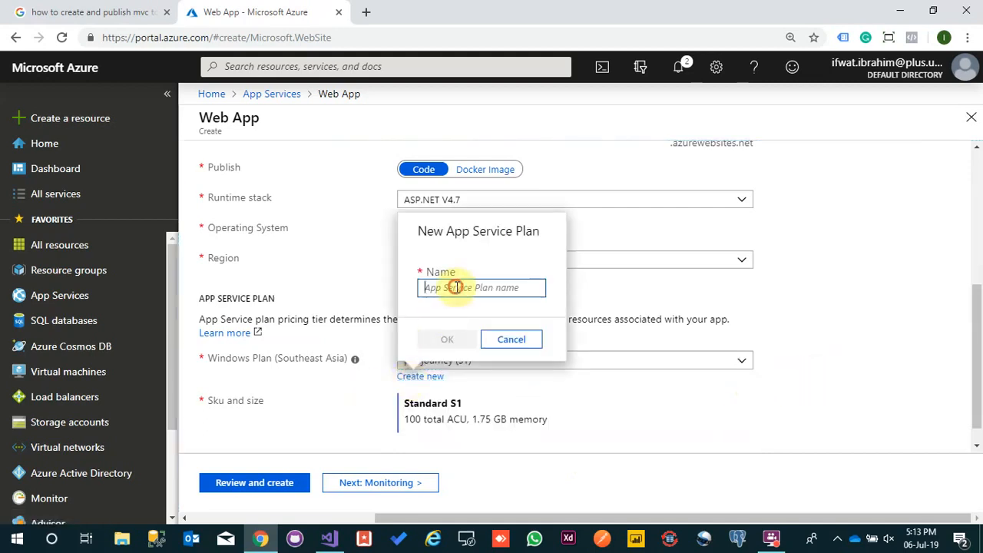
type("freePlan")
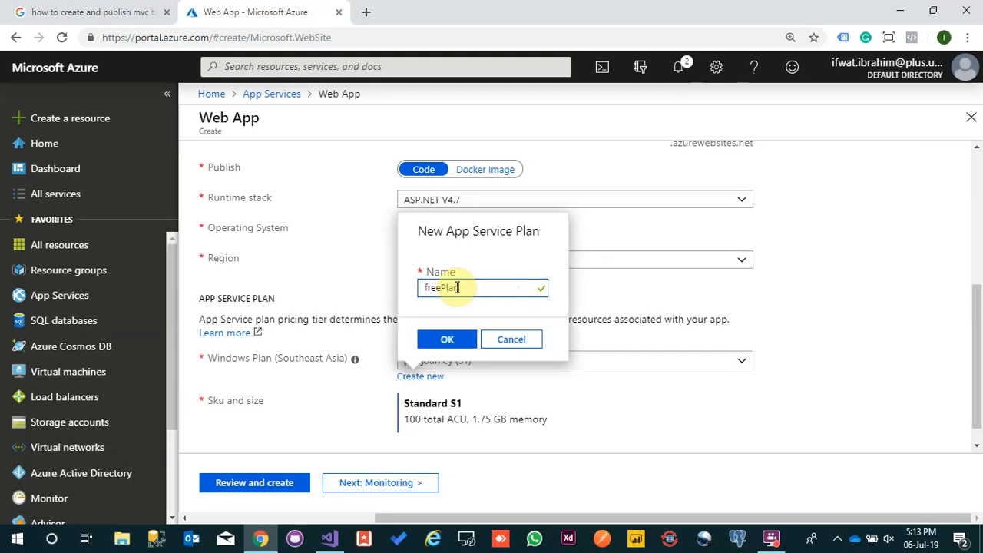
left_click(447, 338)
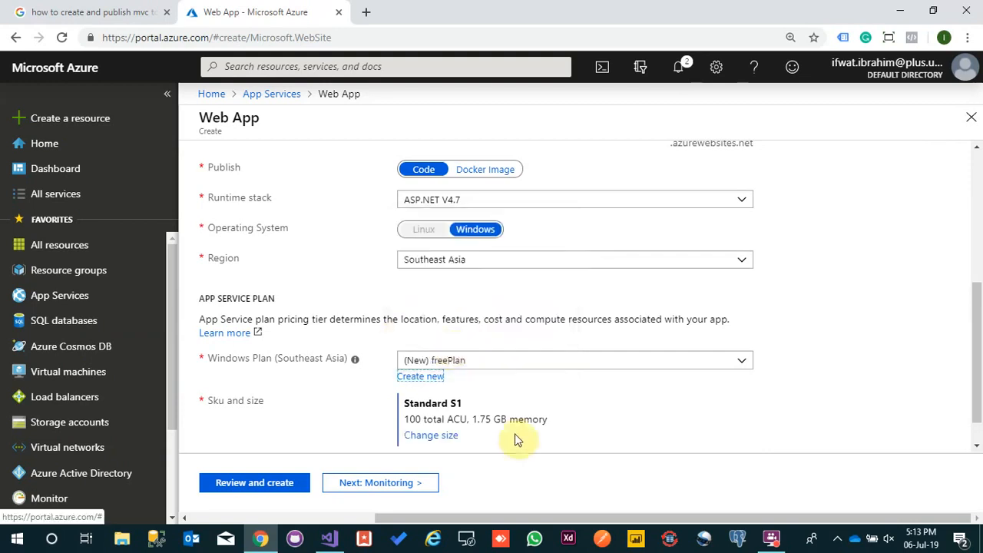
Change the plan's size to the free F1 tier from the Dev / Test pricing options and apply it.
left_click(446, 436)
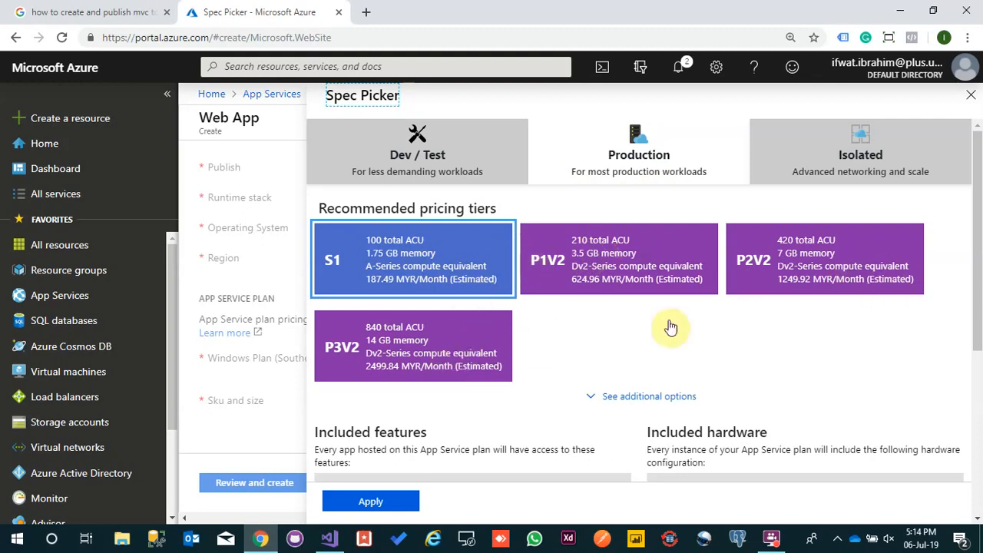
left_click(418, 158)
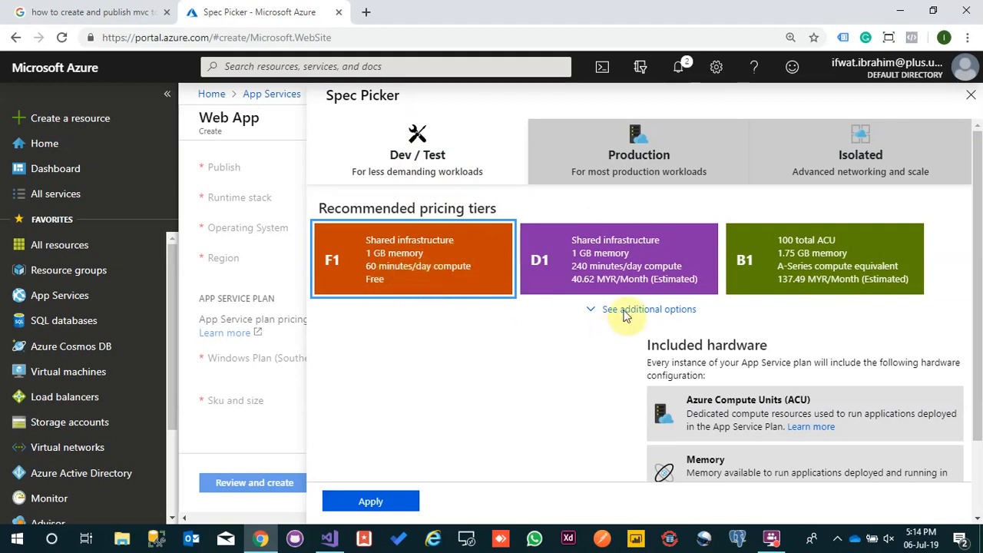
scroll(554, 323, "down", 1)
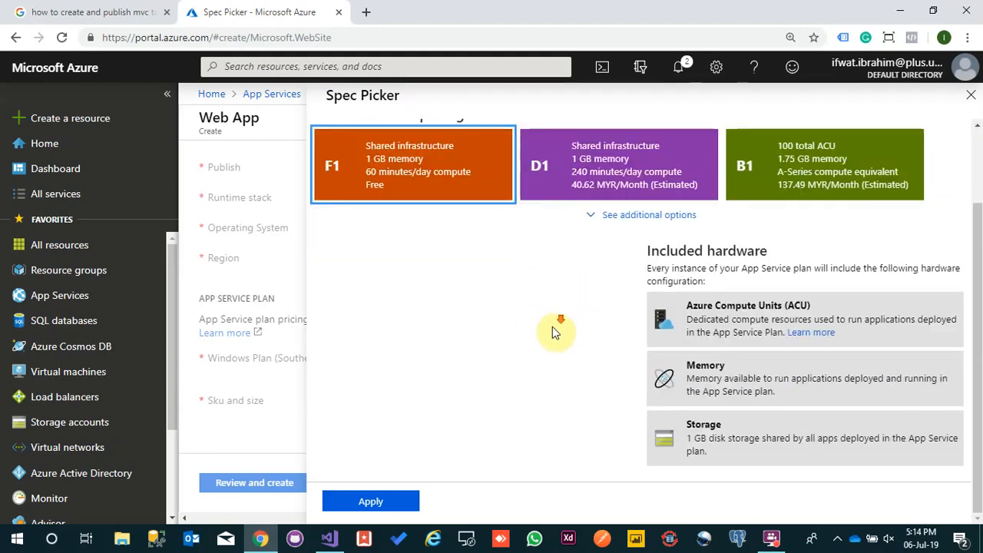
left_click(406, 500)
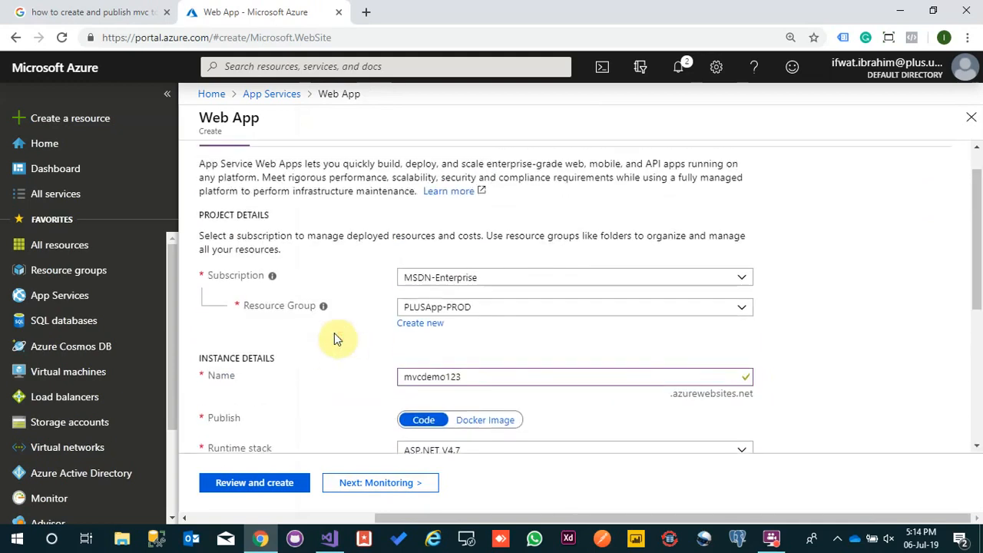
Continue to the web app's monitoring options and disable Application Insights.
scroll(334, 330, "down", 5)
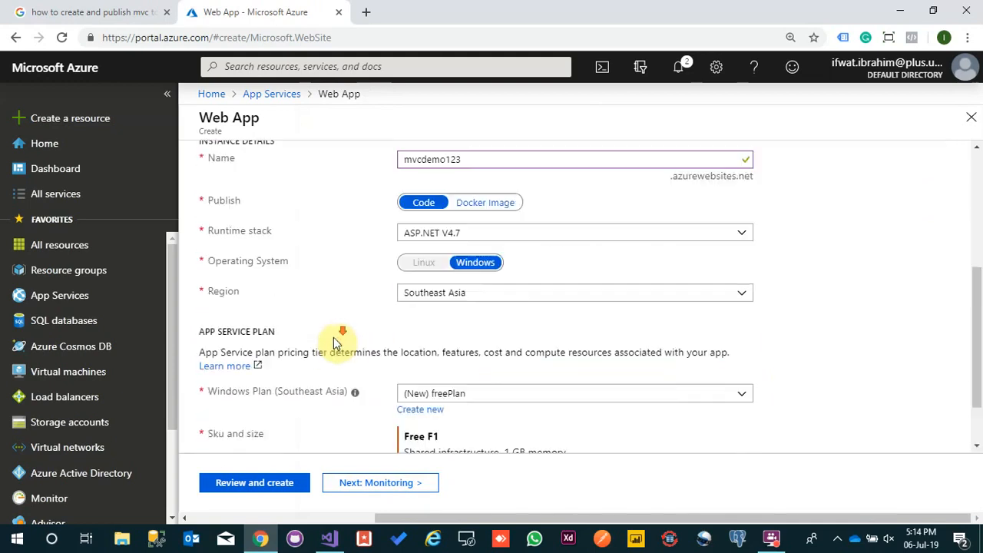
left_click(351, 480)
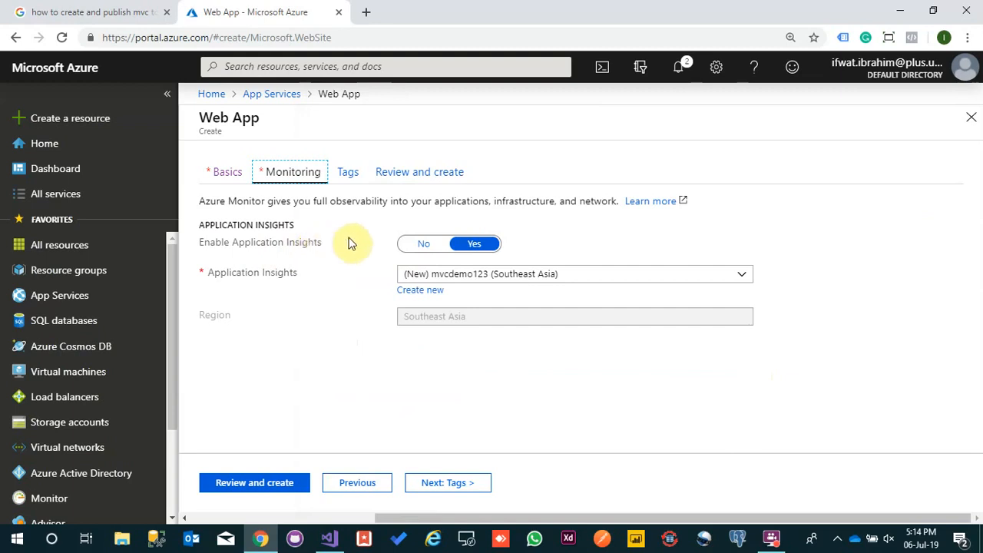
left_click(430, 244)
Skip the tags, review the web app's summary and create the mvcdemo123 web app.
left_click(441, 486)
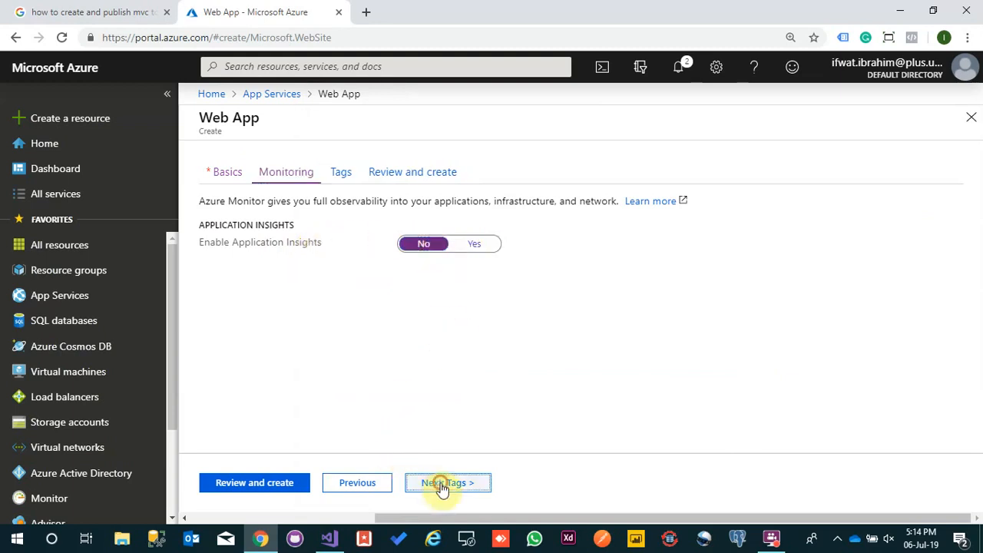
left_click(439, 483)
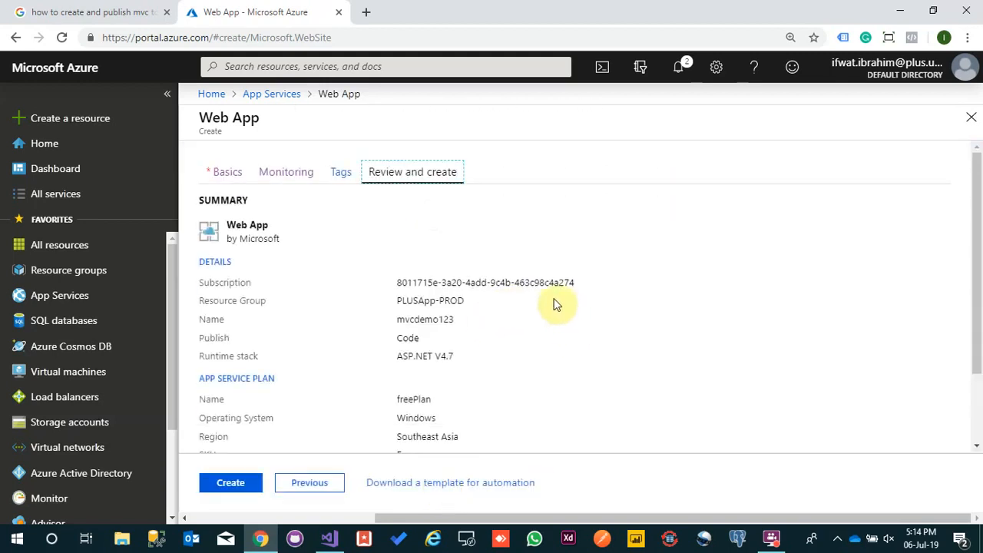
scroll(557, 306, "down", 2)
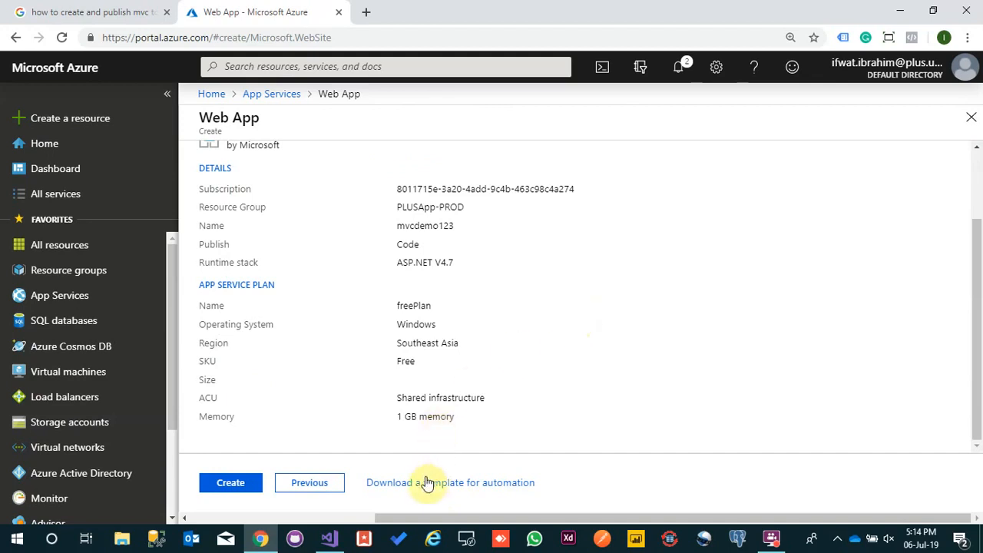
left_click(229, 485)
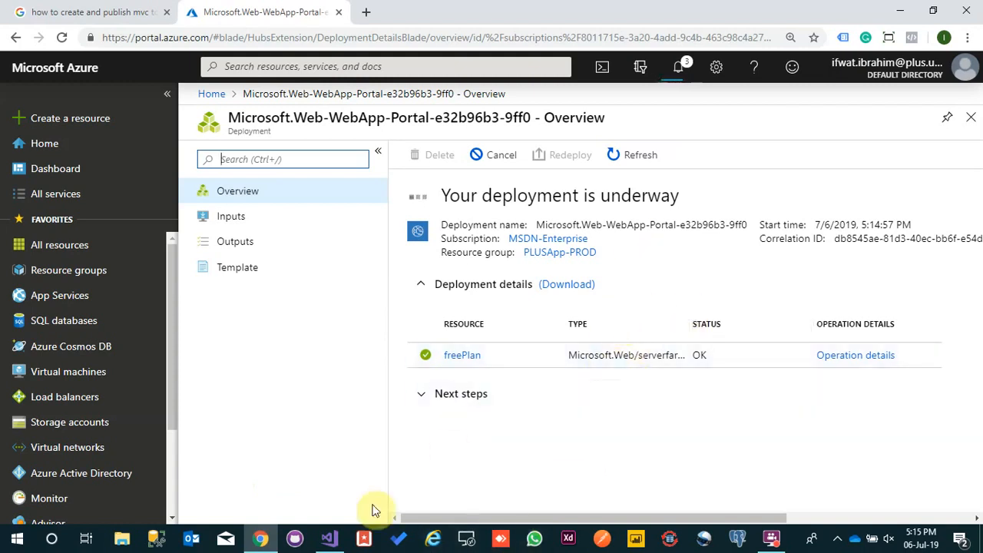
Switch to Visual Studio and start creating a new project from the Start Page.
left_click(330, 542)
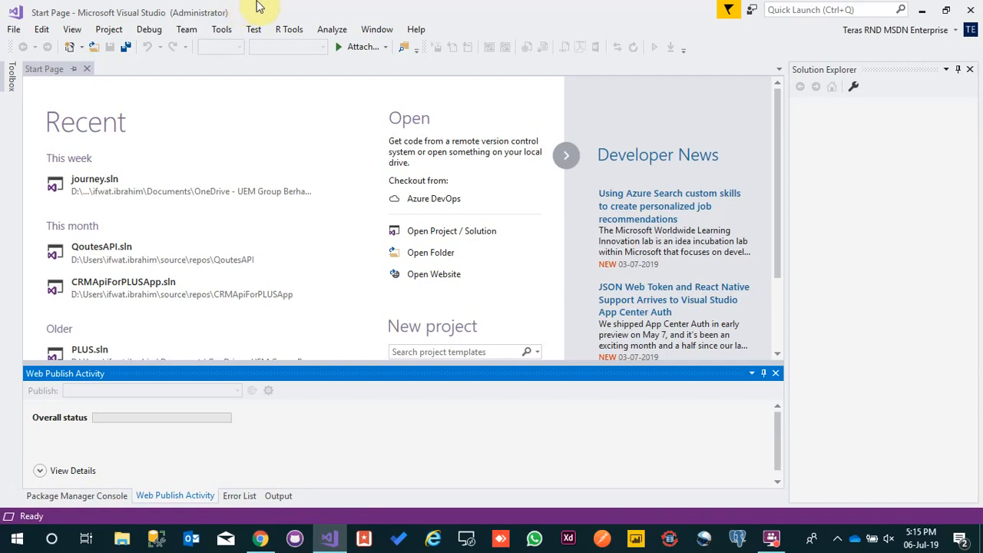
scroll(460, 208, "down", 3)
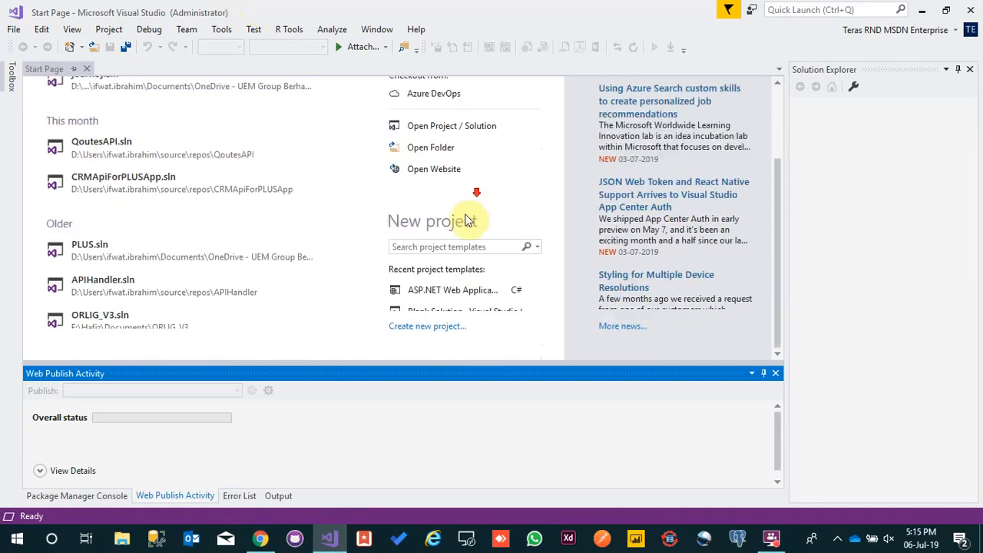
left_click(449, 330)
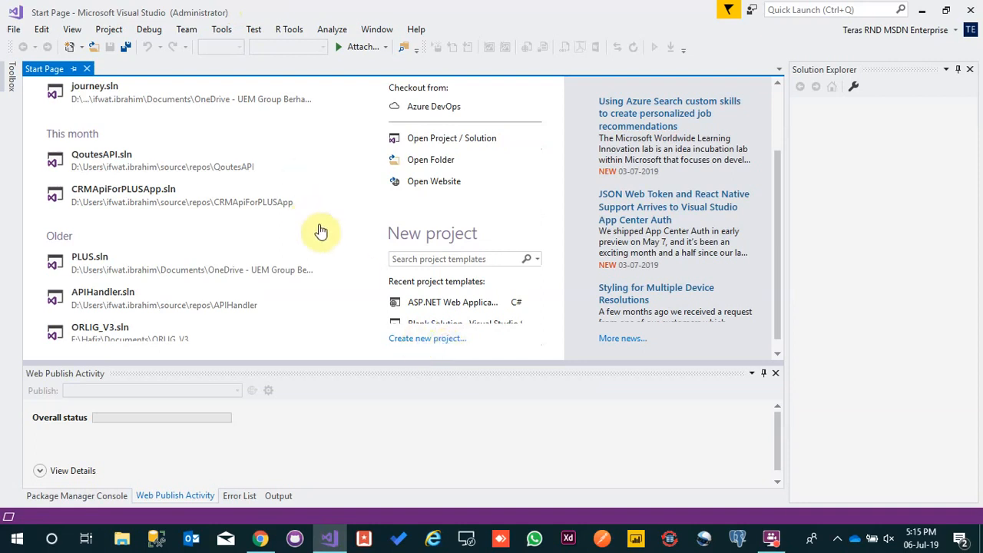
left_click(412, 333)
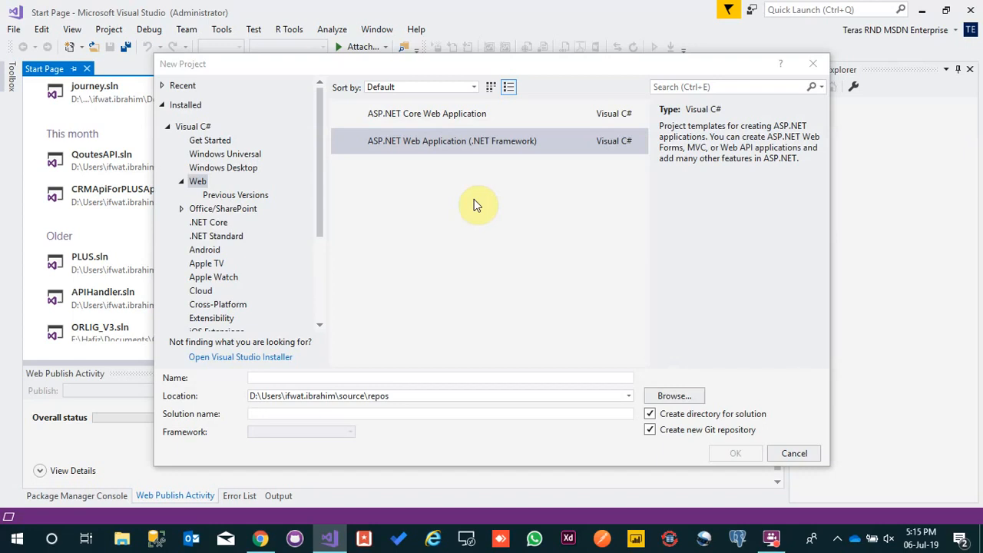
Name the ASP.NET Web Application (.NET Framework) project mvcdemo123 and create it with the MVC template.
left_click(445, 377)
double_click(446, 377)
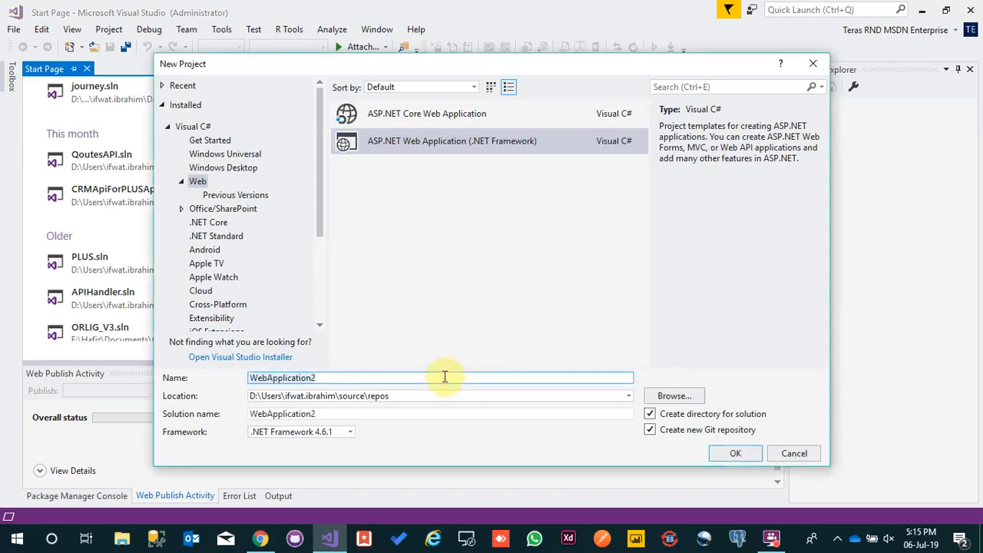
type("mvcdemo123")
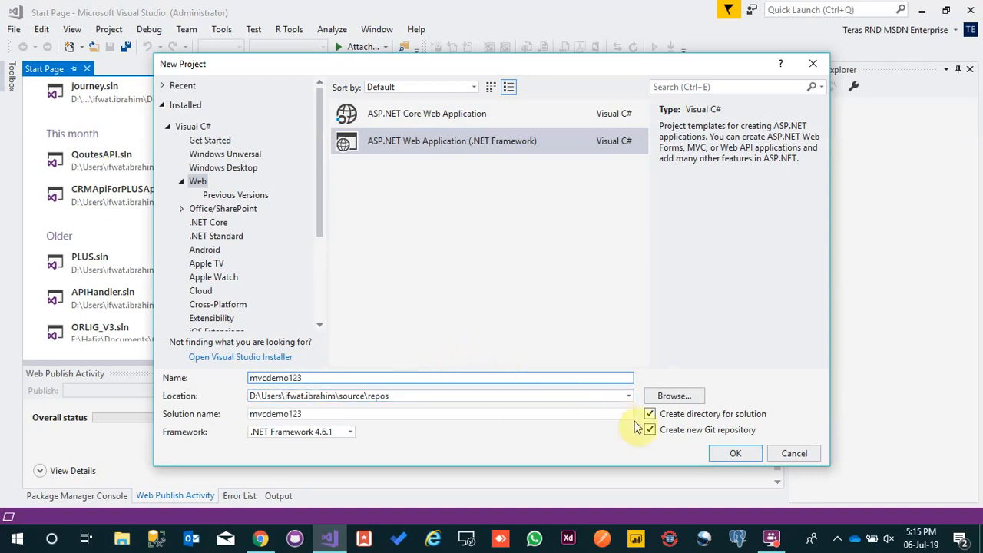
left_click(734, 453)
left_click(734, 453)
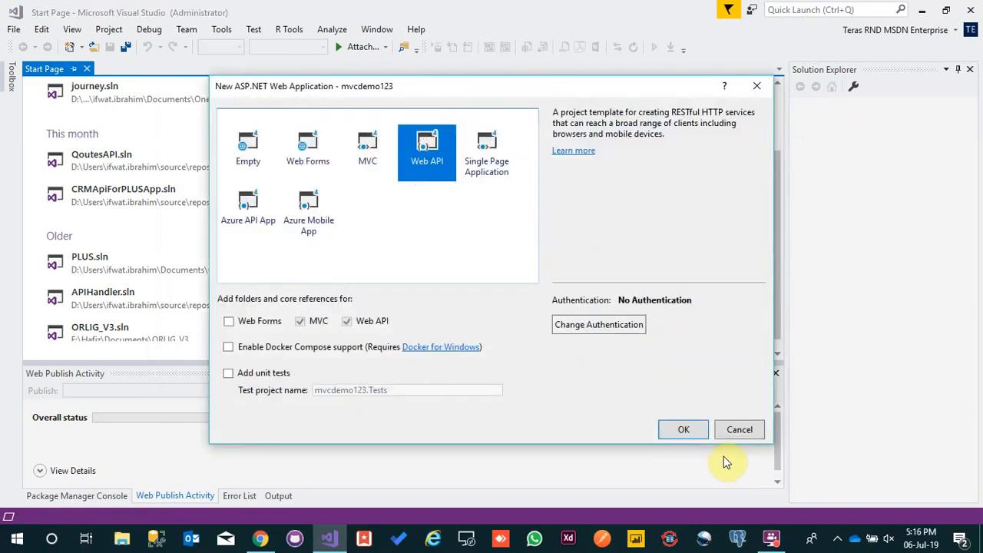
left_click(370, 156)
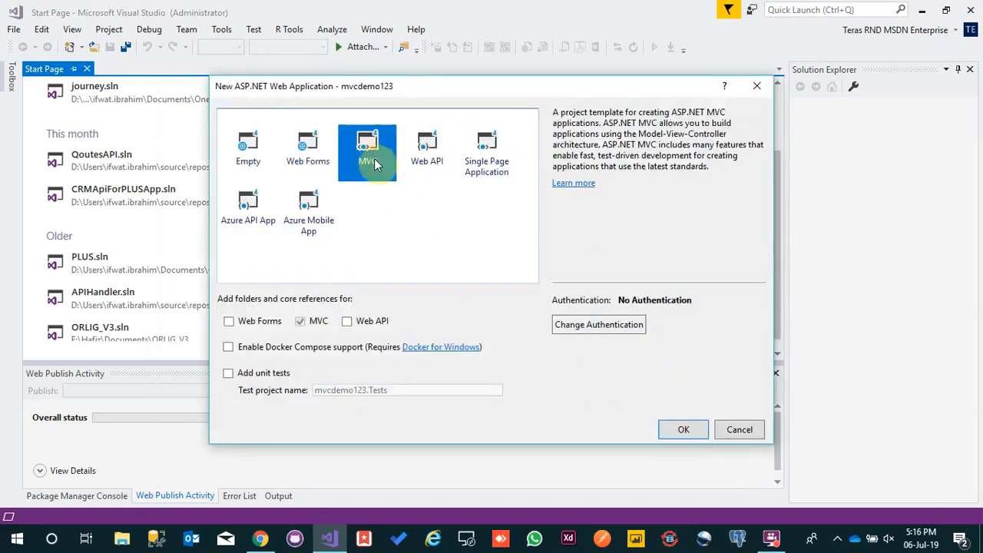
left_click(668, 430)
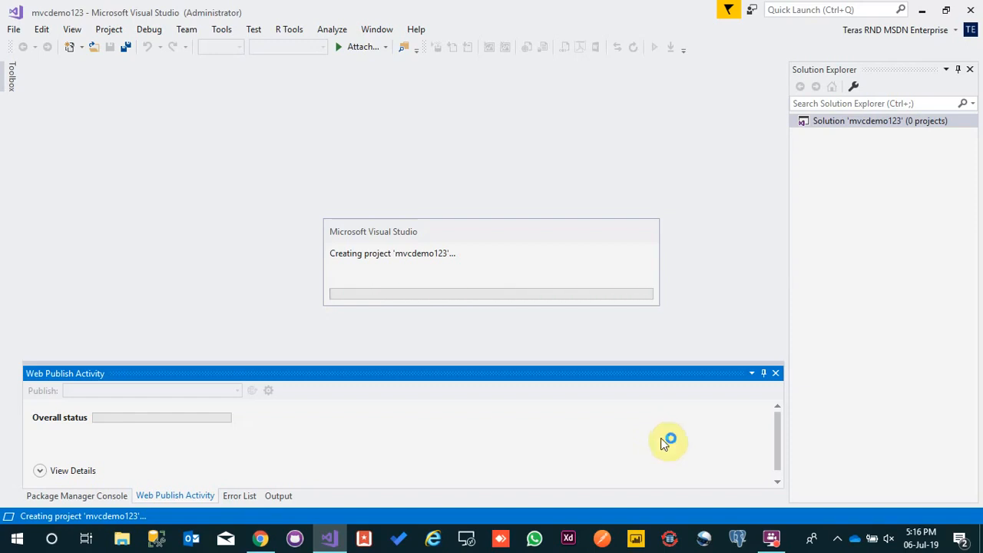
Check the web app's deployment status in the Azure portal and return to Visual Studio.
left_click(259, 541)
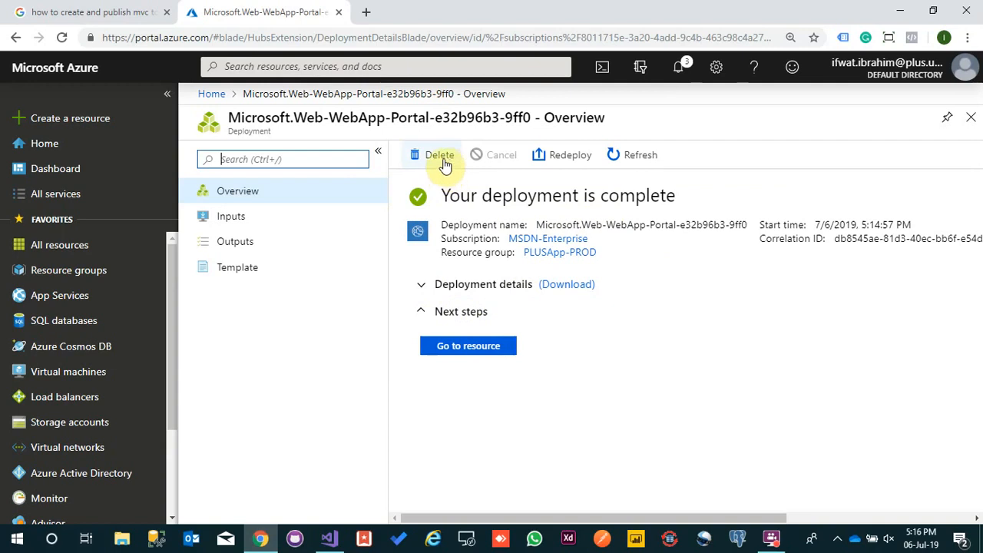
left_click(905, 10)
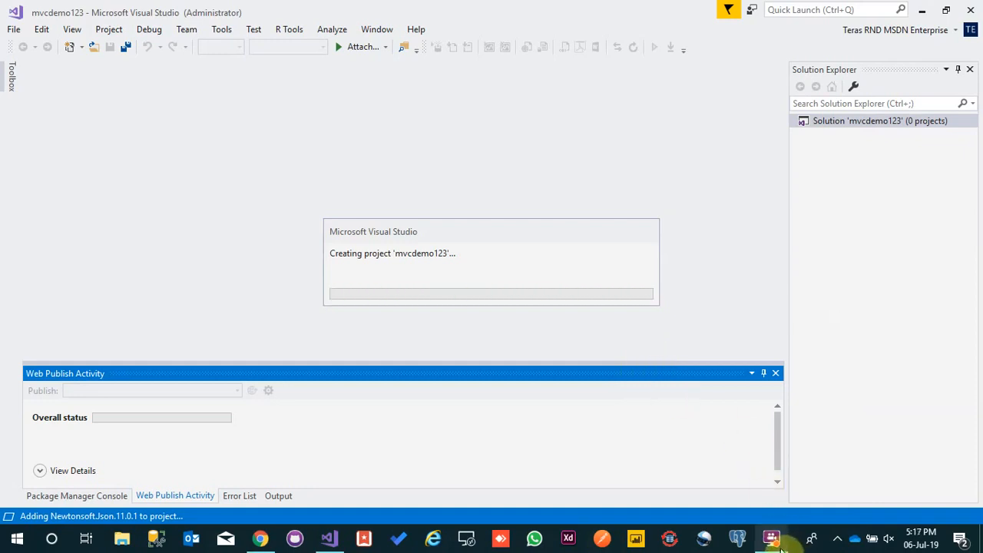
mouse_move(777, 543)
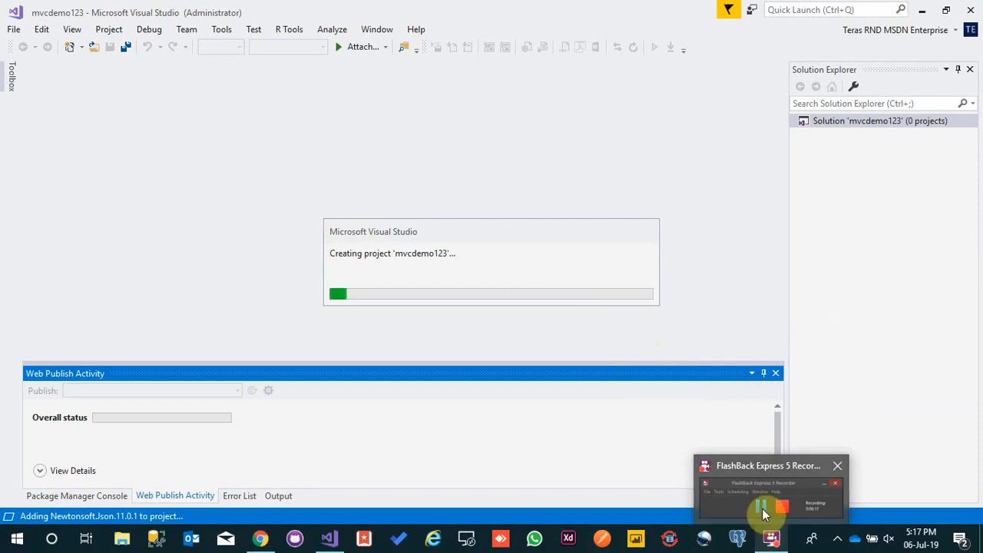
mouse_move(761, 508)
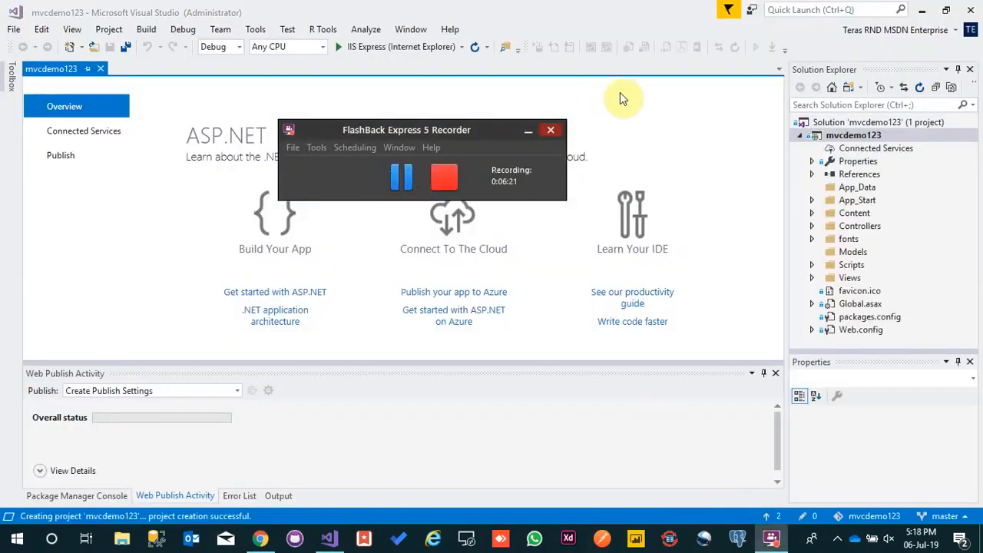
left_click(607, 93)
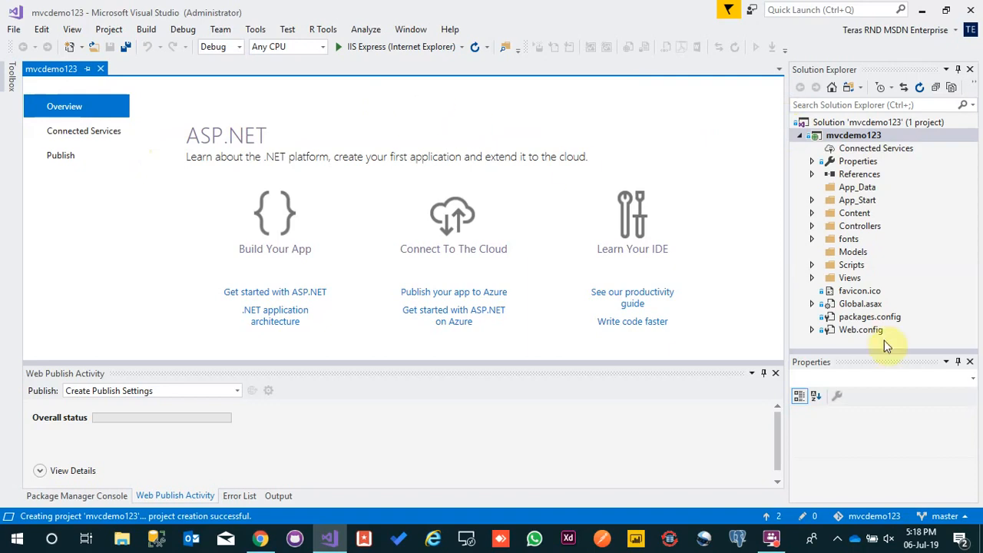
Expand the project's Views and Home folders and run the application in IIS Express with Internet Explorer.
left_click(813, 278)
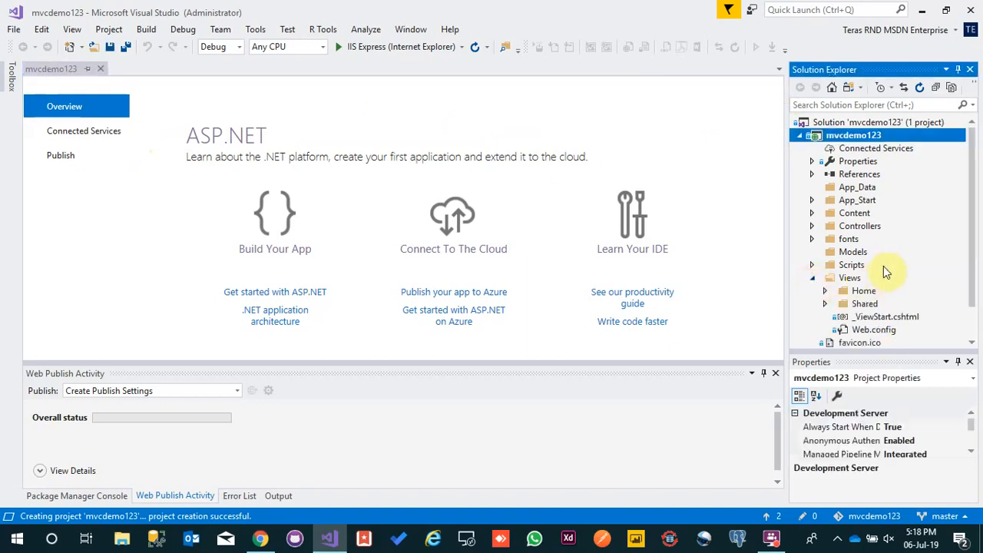
left_click(825, 291)
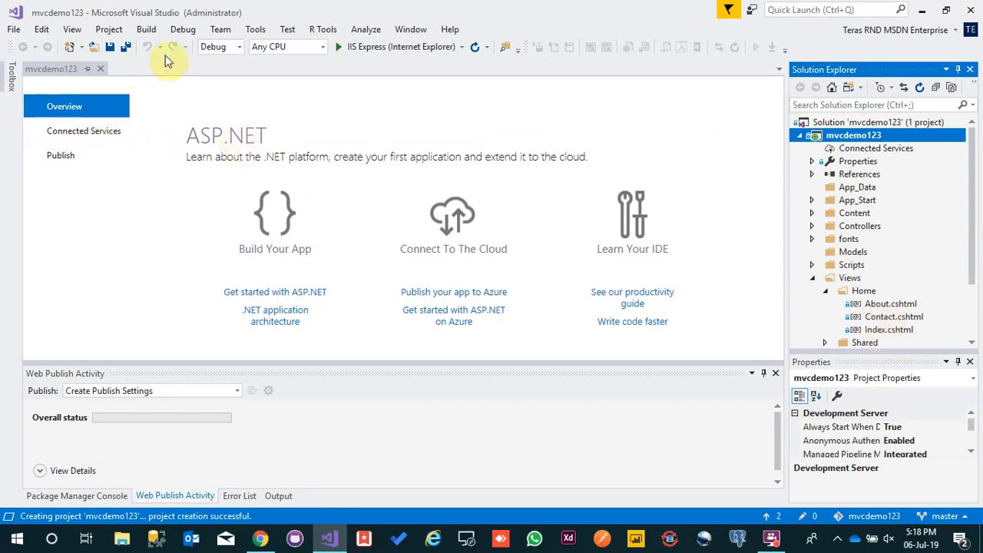
left_click(372, 51)
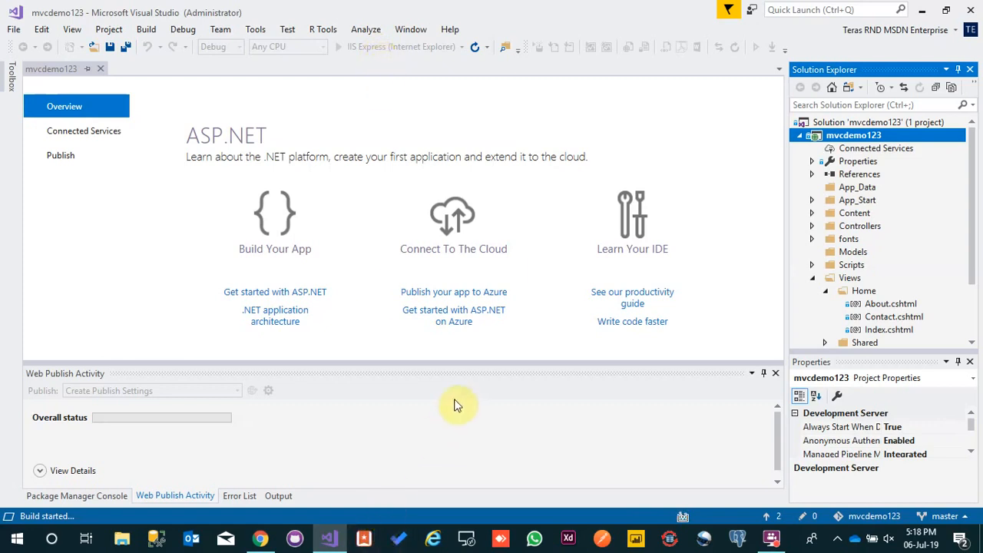
Switch to the Azure portal, open the mvcdemo123 app service and look through its management options.
left_click(260, 539)
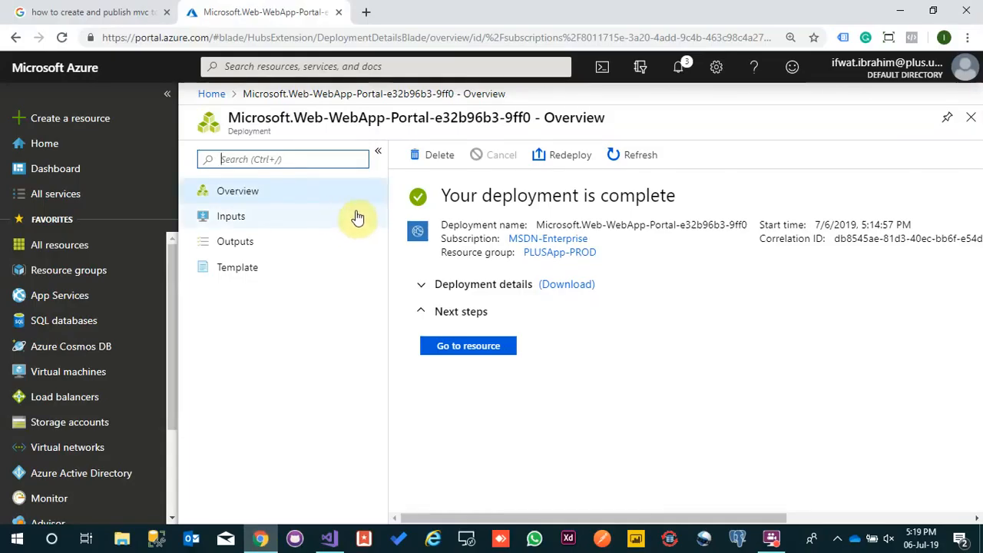
left_click(206, 96)
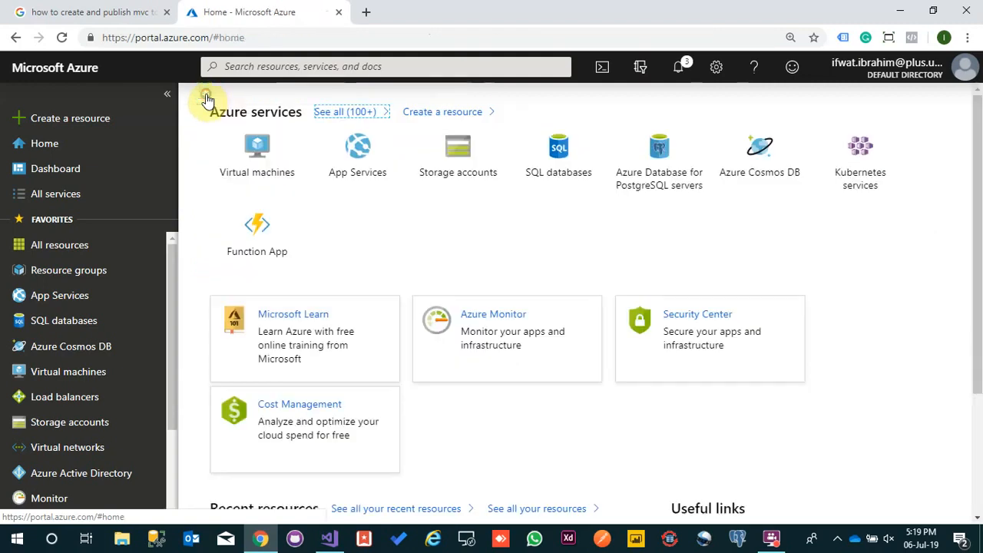
left_click(340, 151)
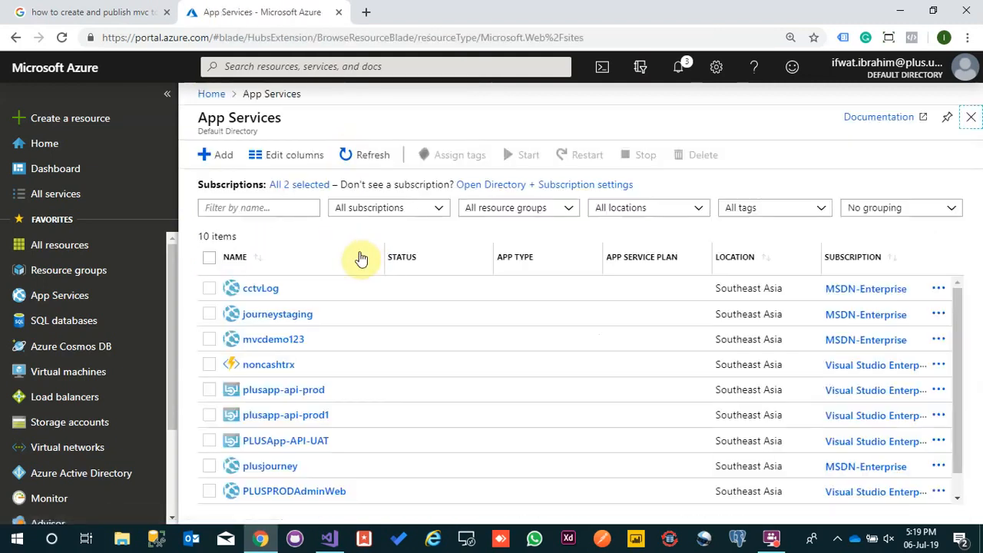
scroll(311, 320, "down", 1)
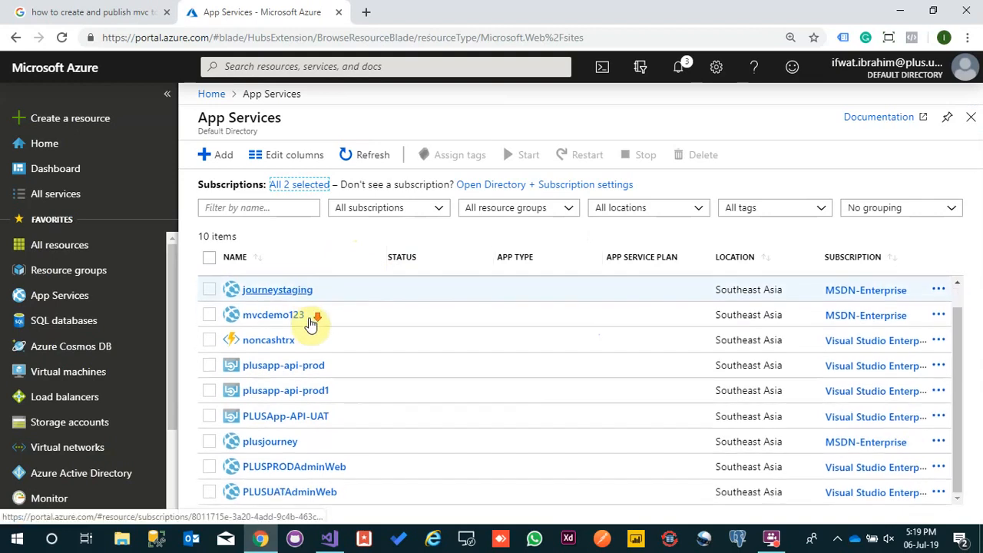
scroll(367, 436, "up", 1)
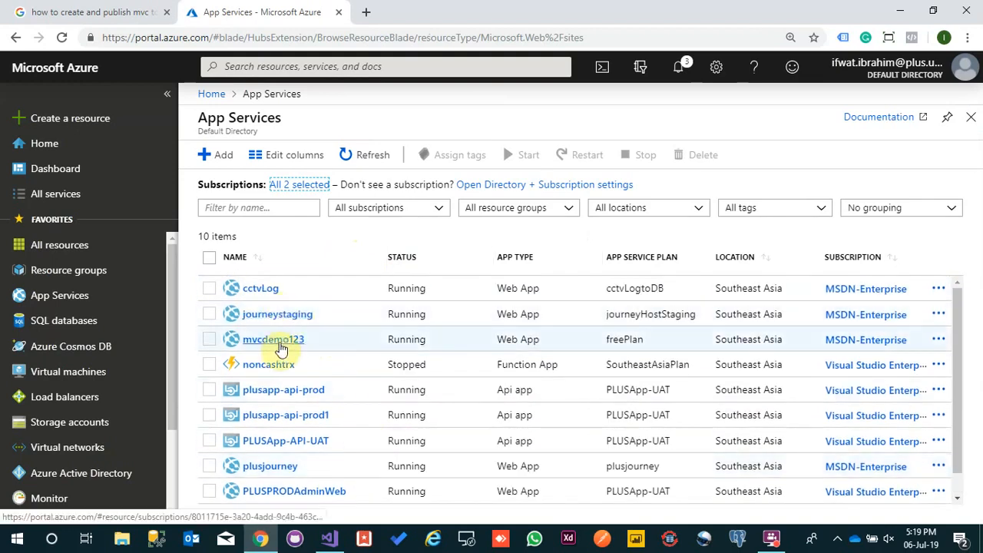
left_click(278, 346)
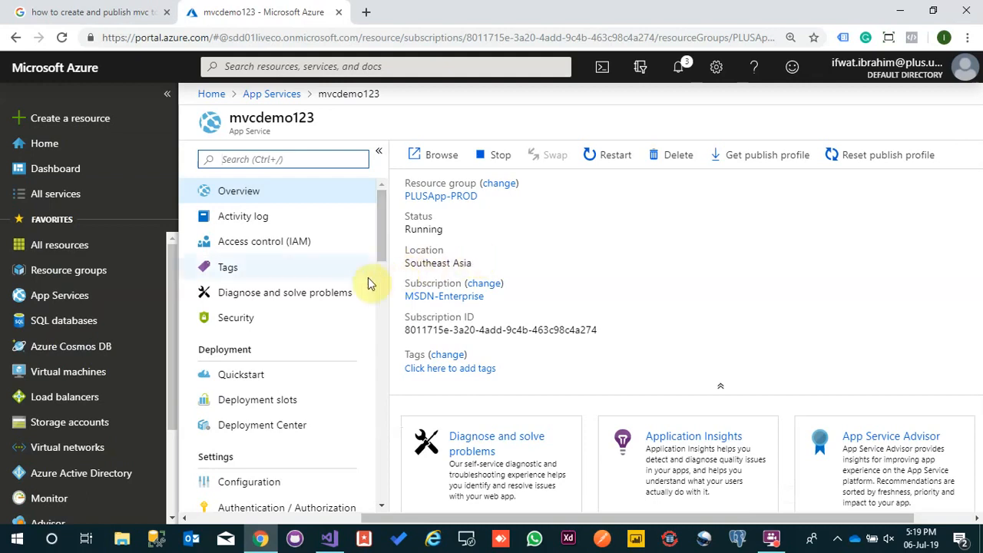
scroll(356, 287, "down", 3)
scroll(356, 300, "down", 10)
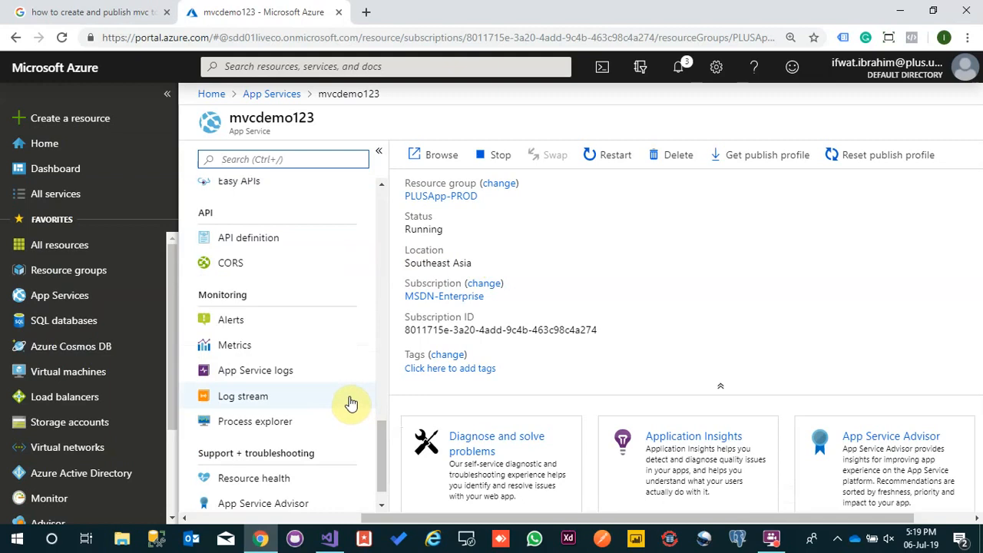
scroll(351, 399, "up", 13)
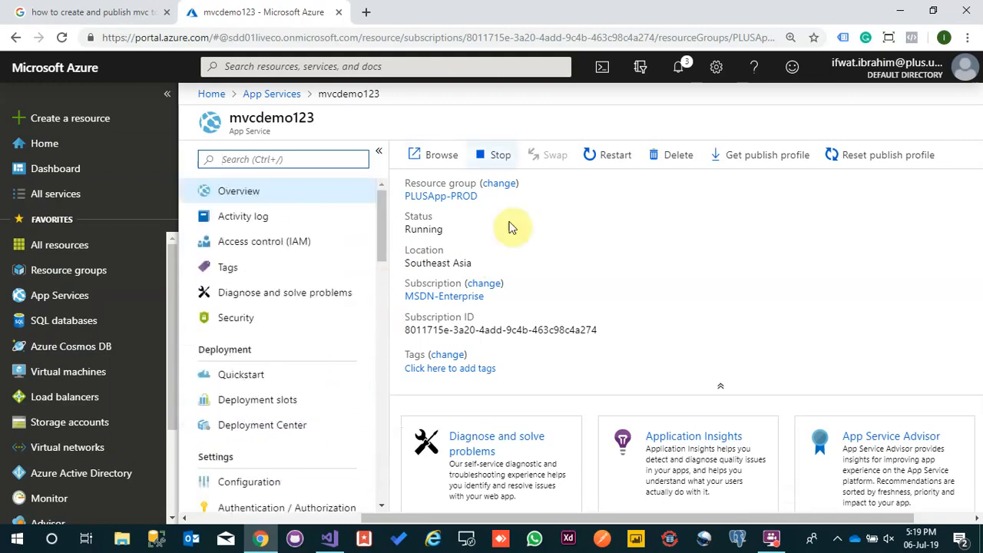
Check the application's local run in Visual Studio and copy the mvcdemo123 web app's URL from its Azure portal overview.
left_click(328, 537)
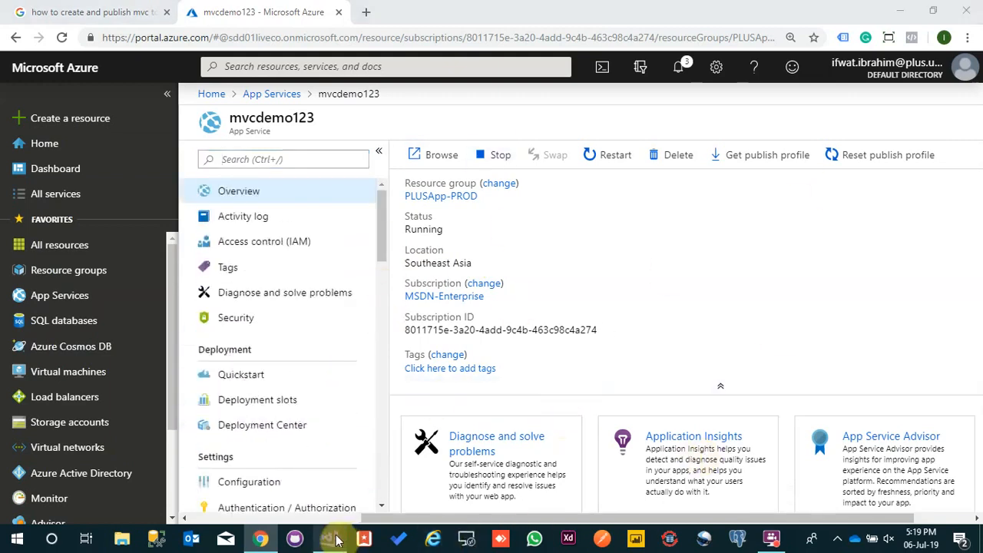
left_click(902, 12)
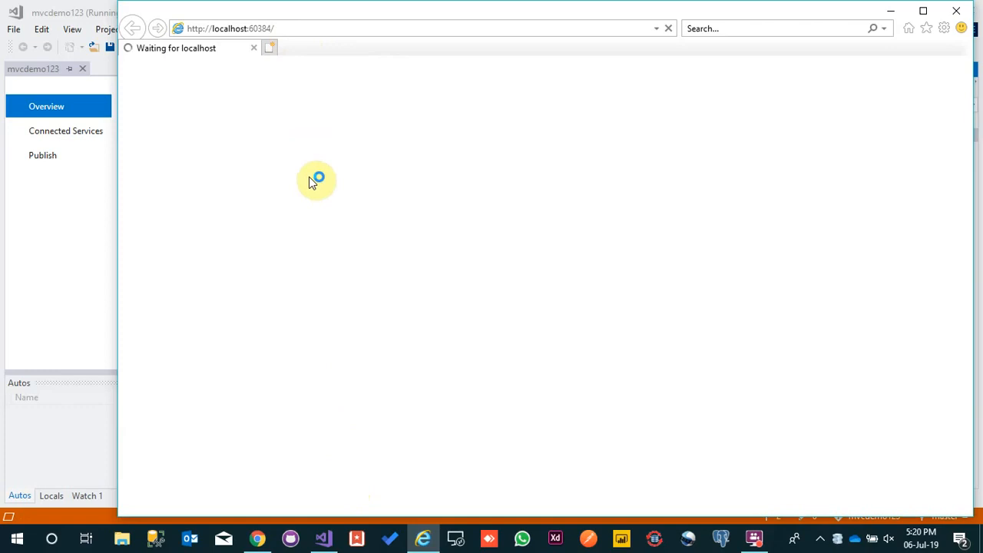
left_click(257, 538)
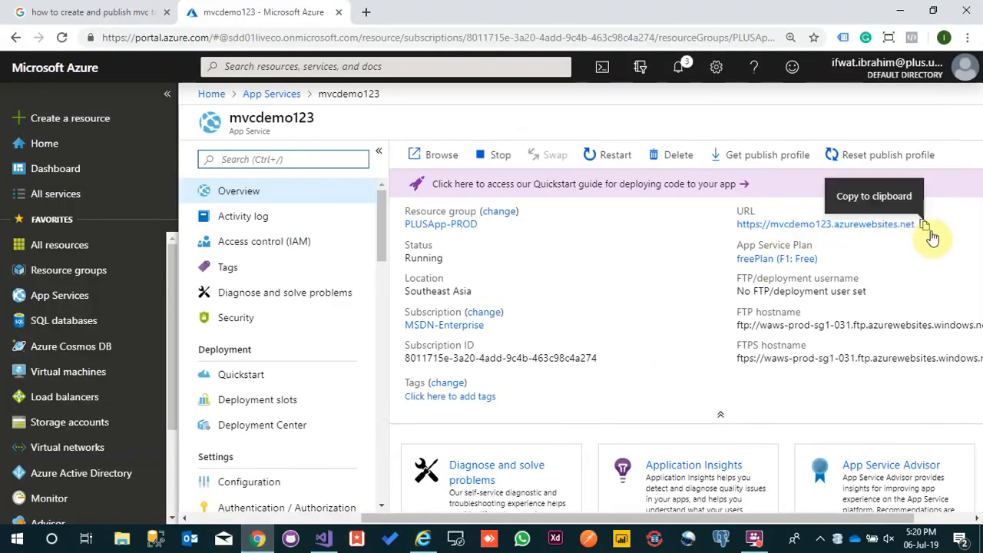
left_click(927, 229)
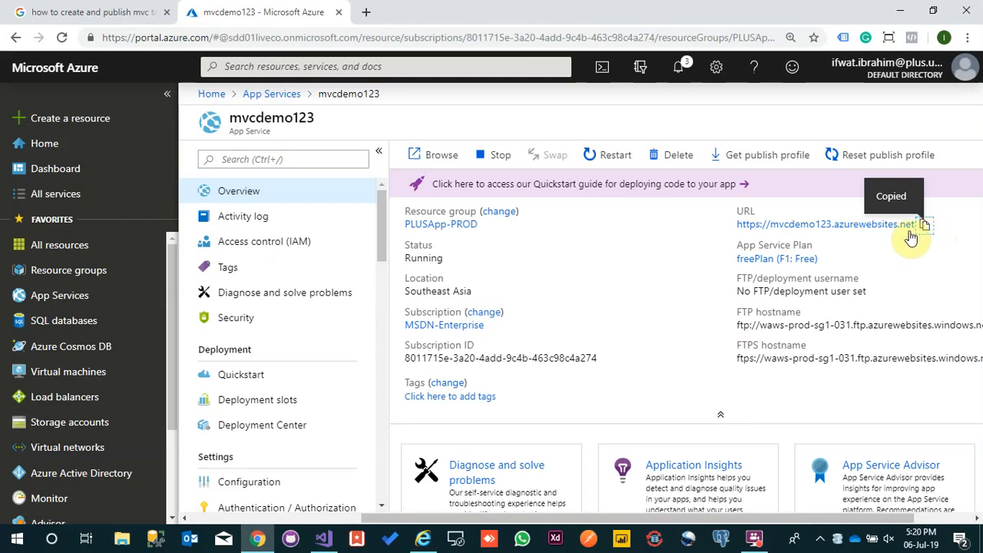
left_click(366, 12)
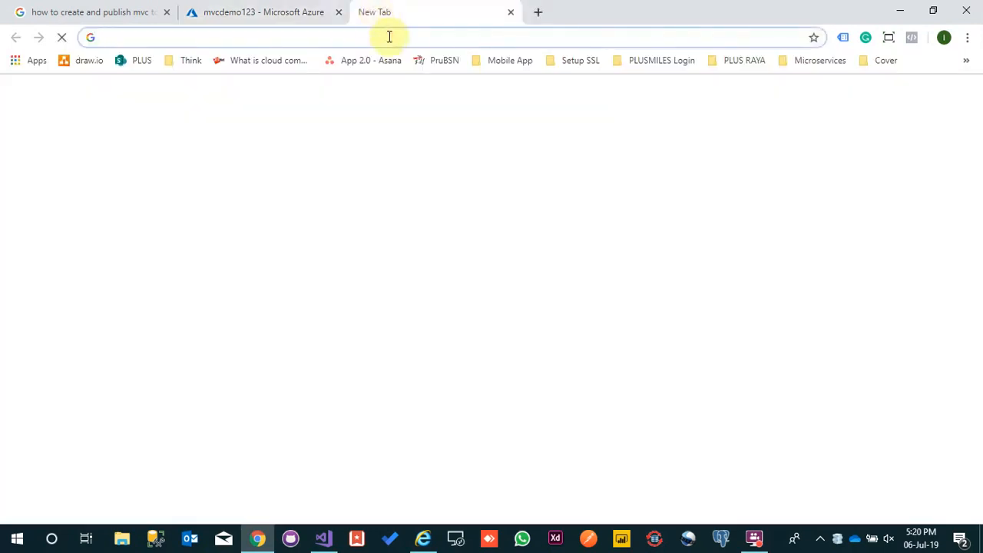
right_click(388, 37)
left_click(419, 133)
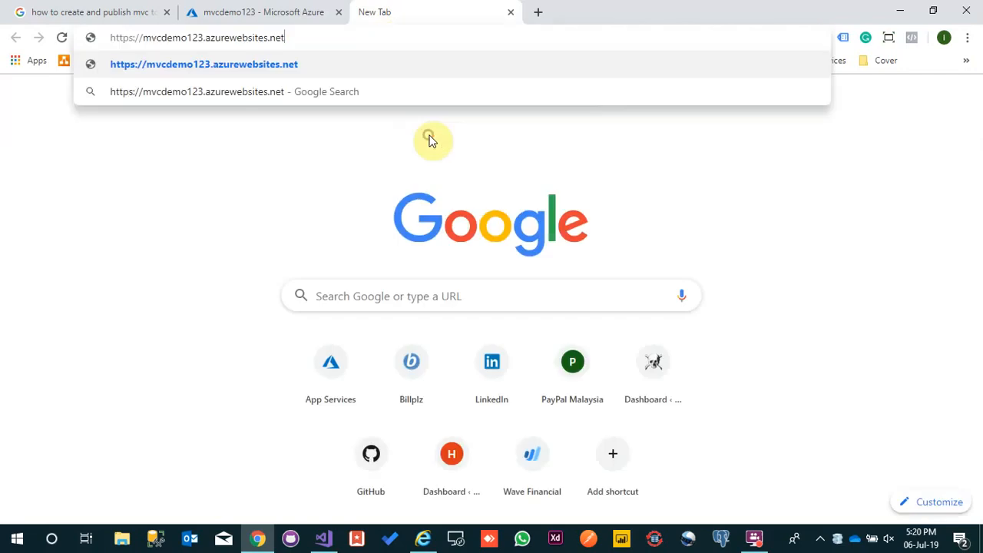
key("Return")
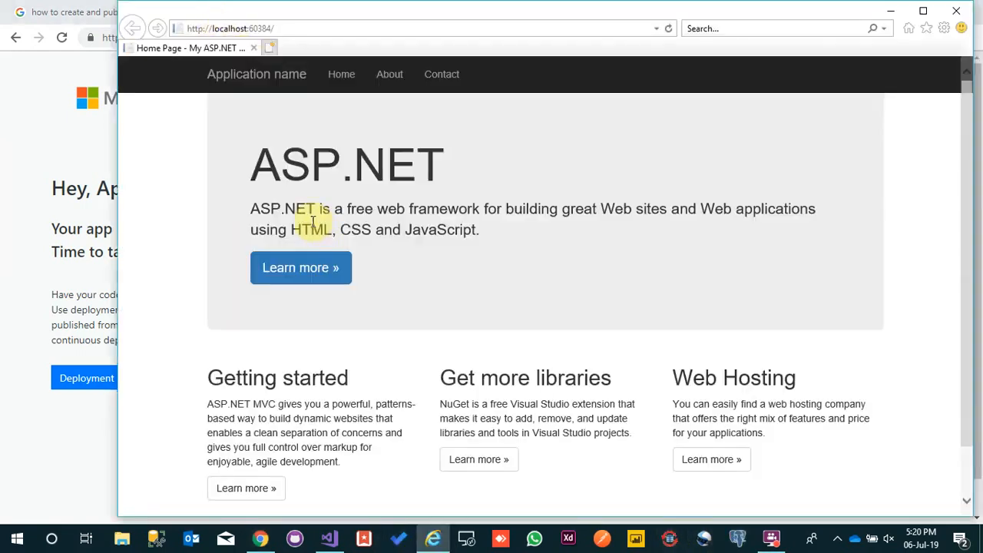
Review the locally running application's home page in Internet Explorer, close that browser window and return to Visual Studio.
scroll(428, 200, "down", 1)
scroll(430, 211, "up", 1)
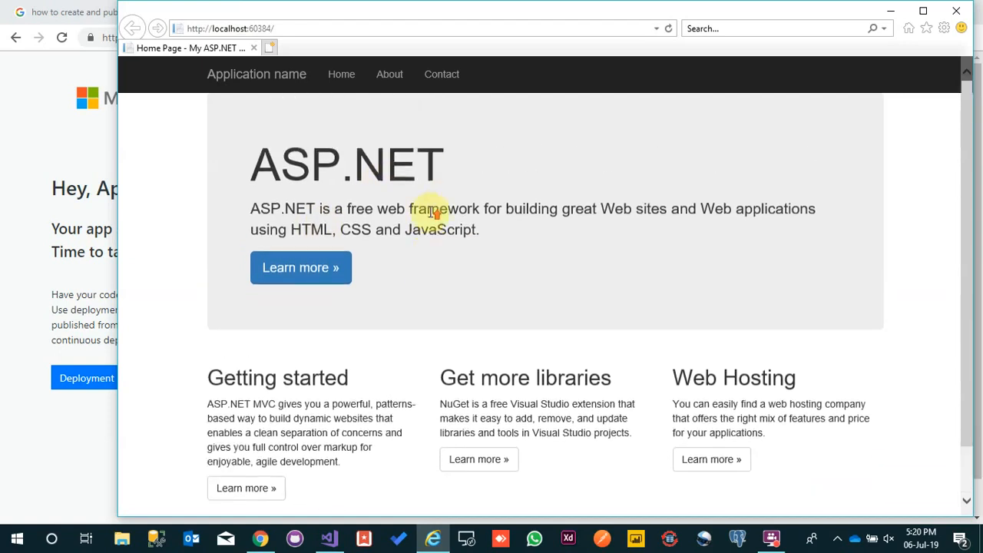
scroll(380, 241, "down", 1)
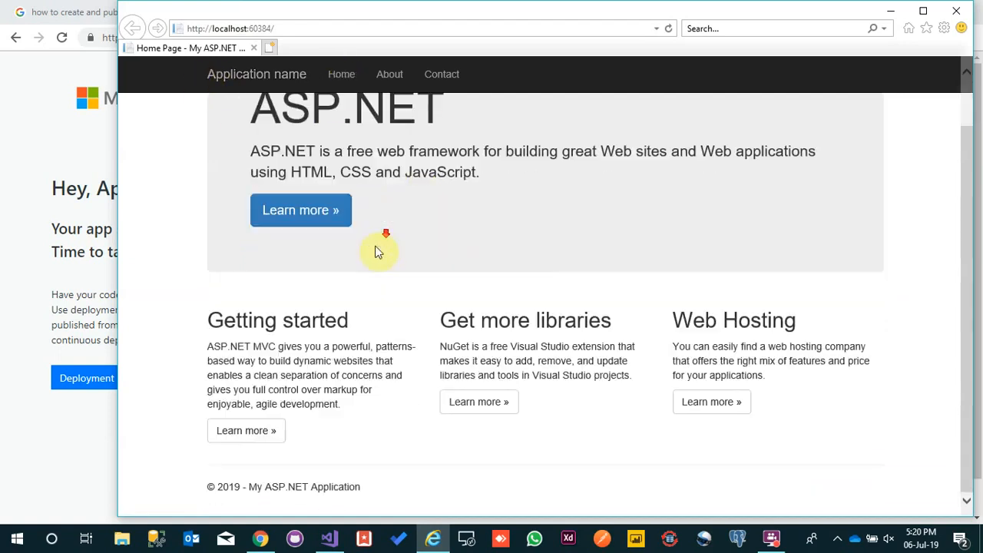
scroll(380, 245, "up", 1)
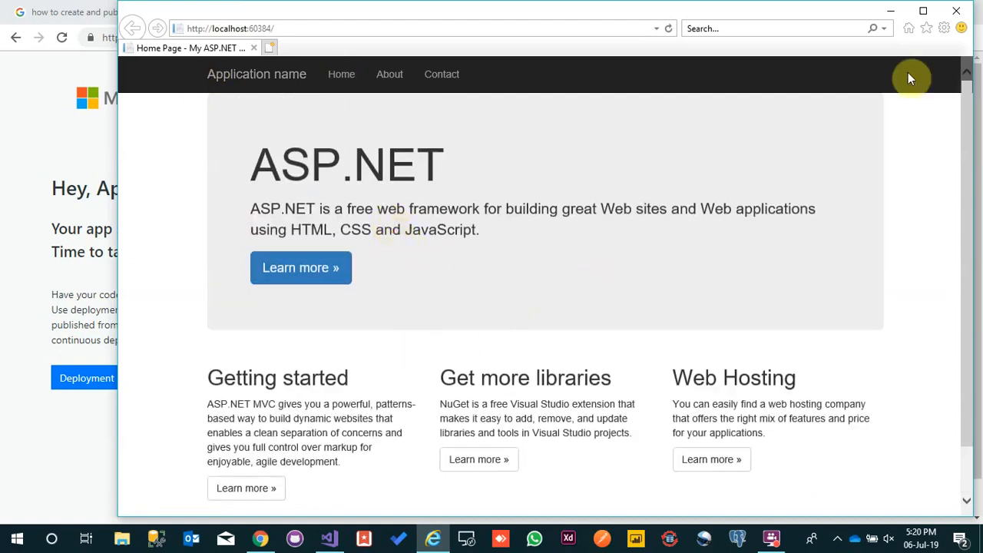
left_click(956, 11)
left_click(329, 539)
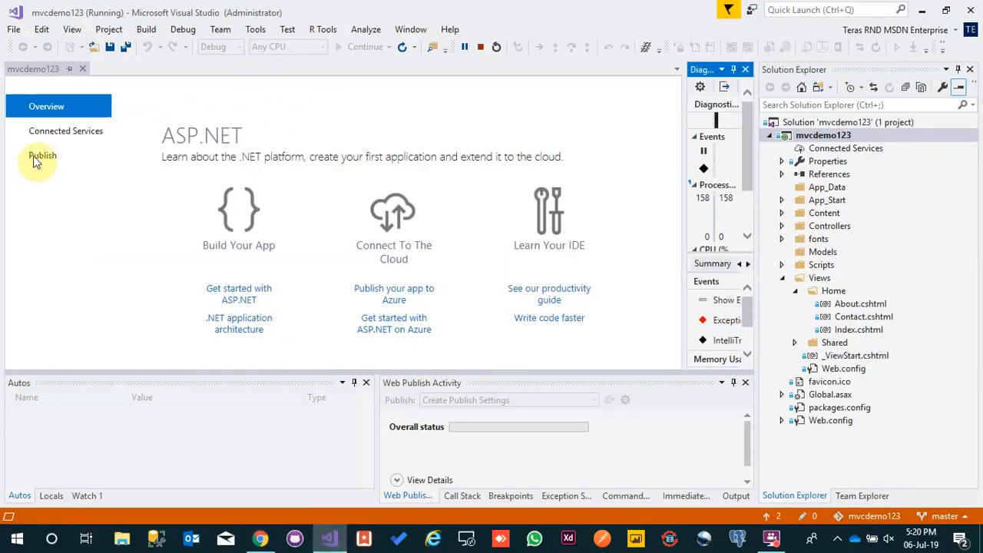
Start publishing the mvcdemo123 project to an existing Azure App Service.
left_click(143, 31)
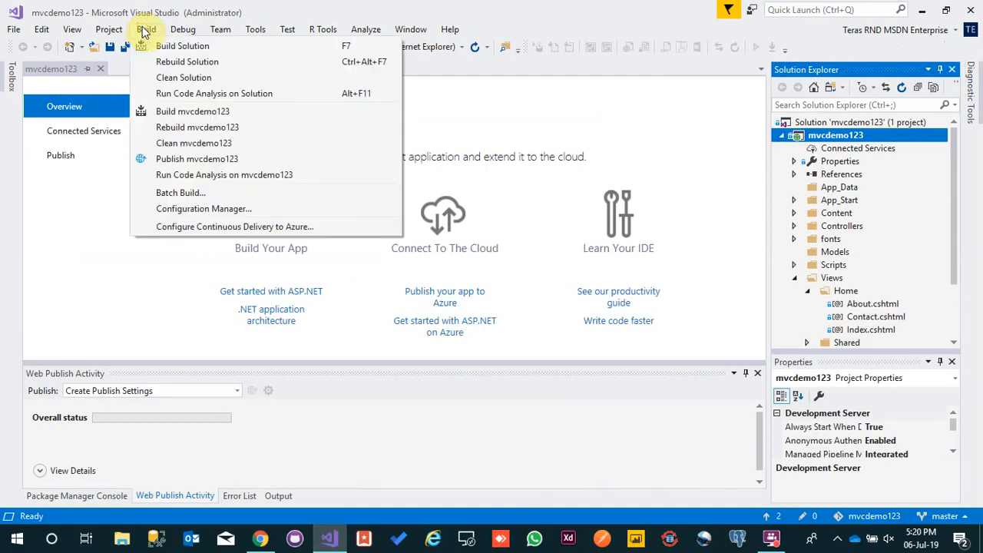
left_click(176, 161)
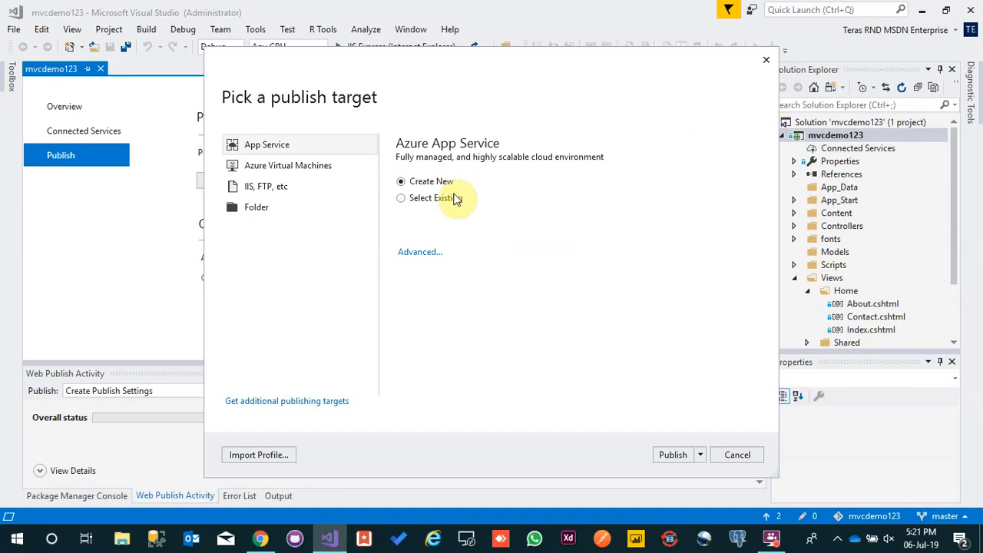
left_click(402, 198)
left_click(671, 455)
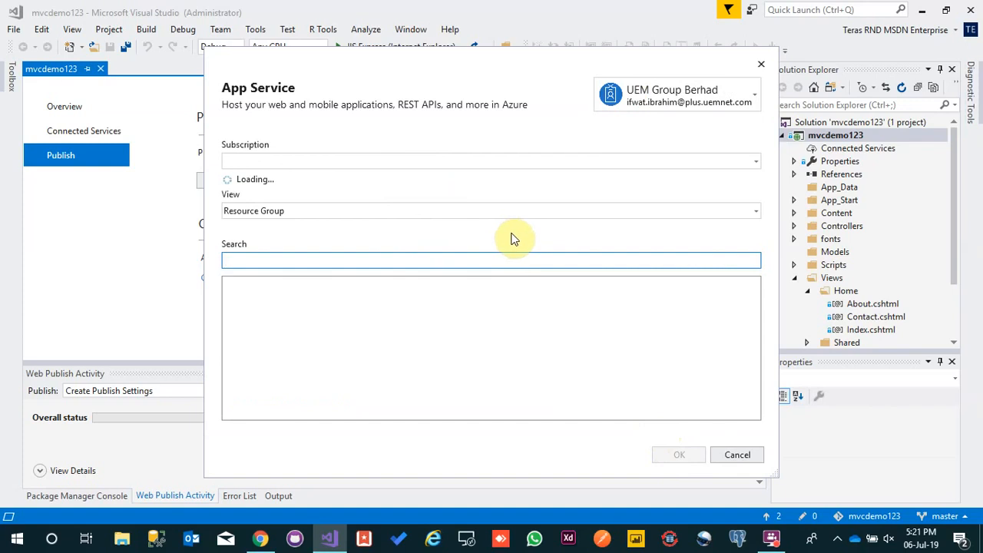
Check the available accounts and the view options for listing the existing app services.
left_click(755, 98)
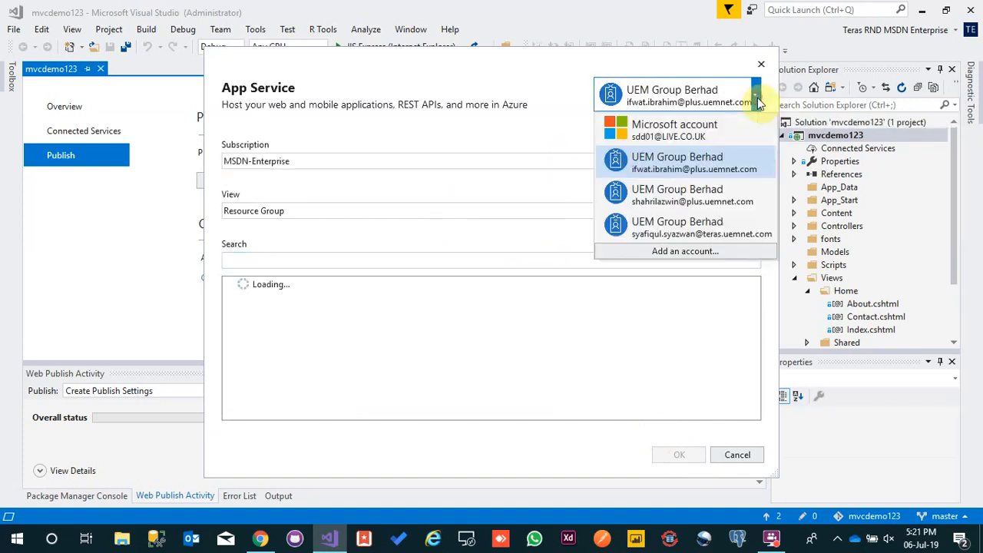
left_click(755, 99)
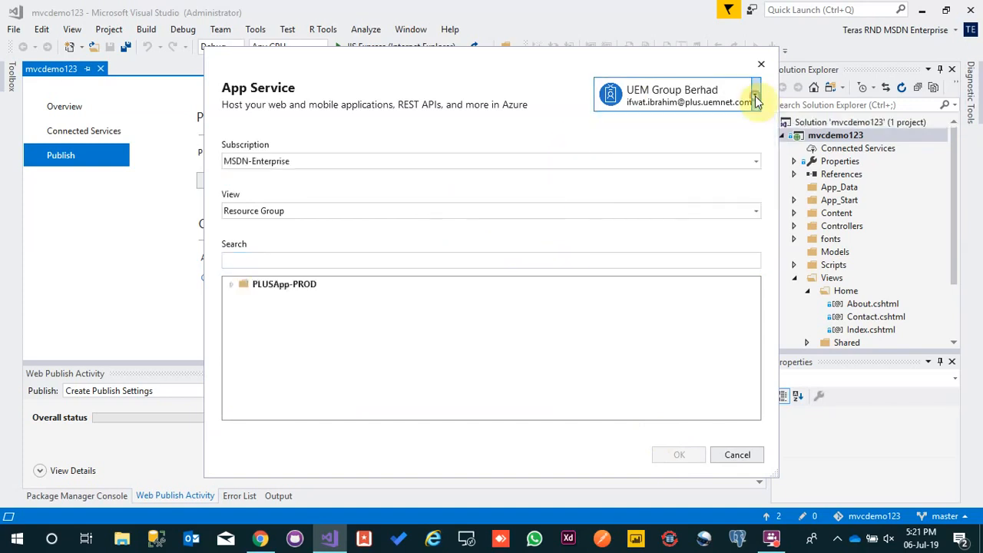
left_click(756, 98)
left_click(756, 99)
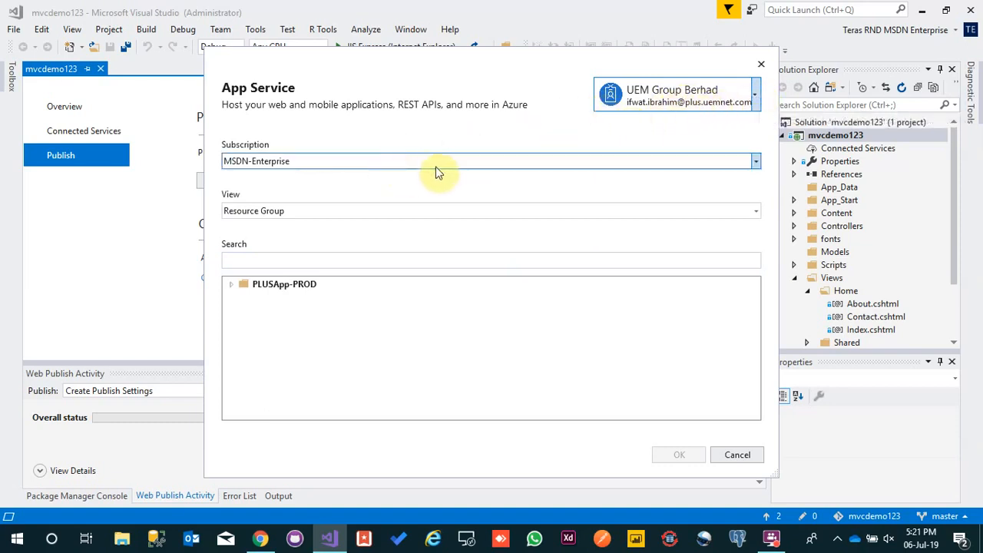
left_click(335, 212)
left_click(388, 185)
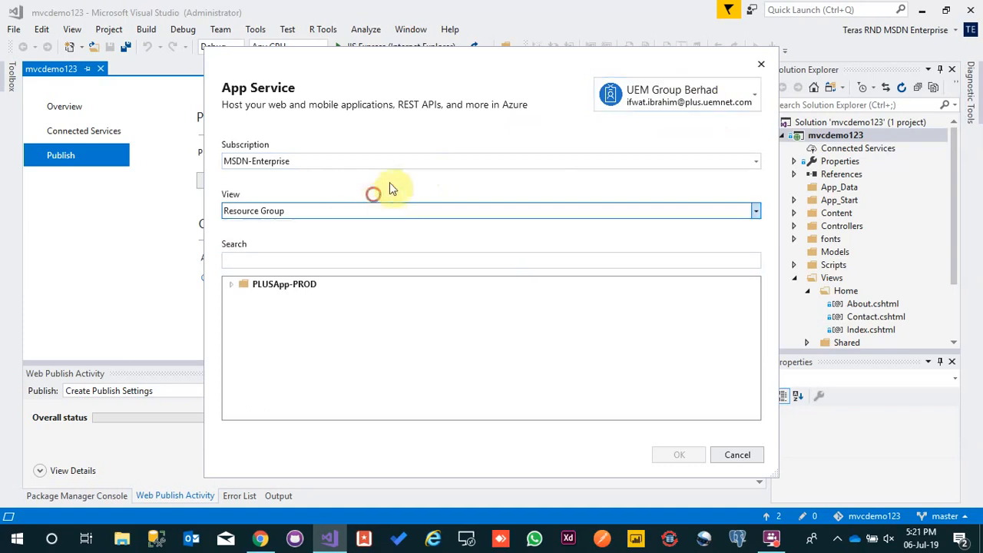
Choose mvcdemo123 in the PLUSApp-PROD resource group as the publish target and publish the project to it.
left_click(231, 284)
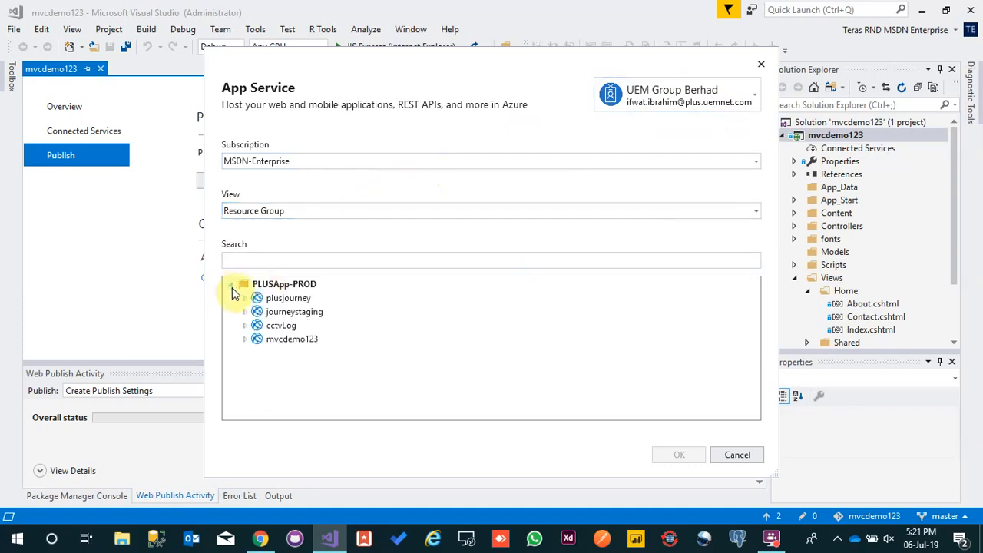
double_click(284, 342)
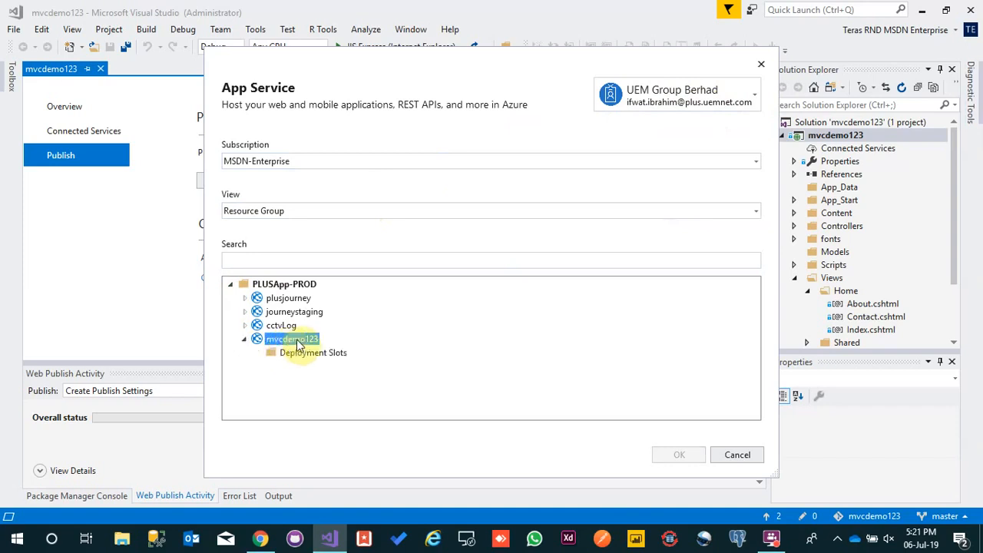
left_click(284, 328)
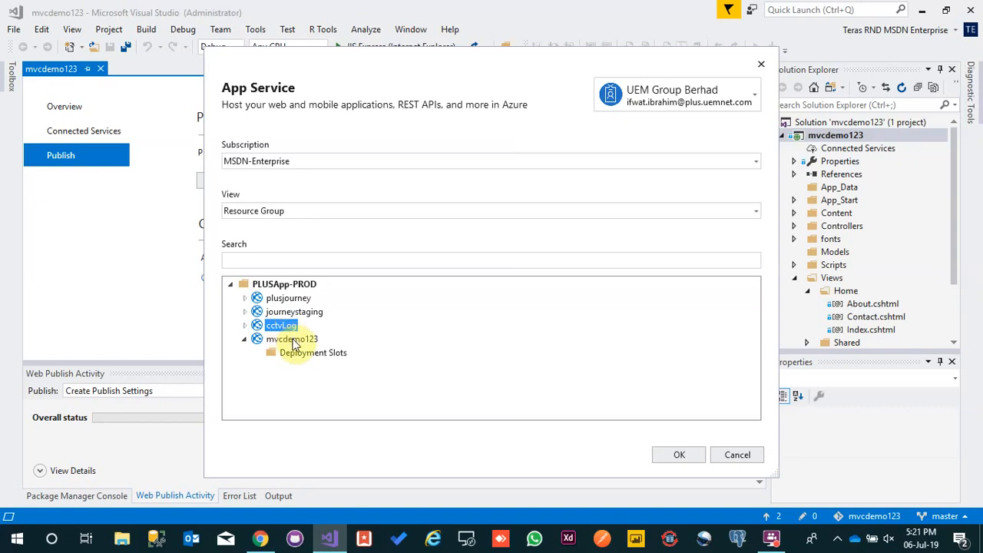
left_click(292, 340)
left_click(662, 457)
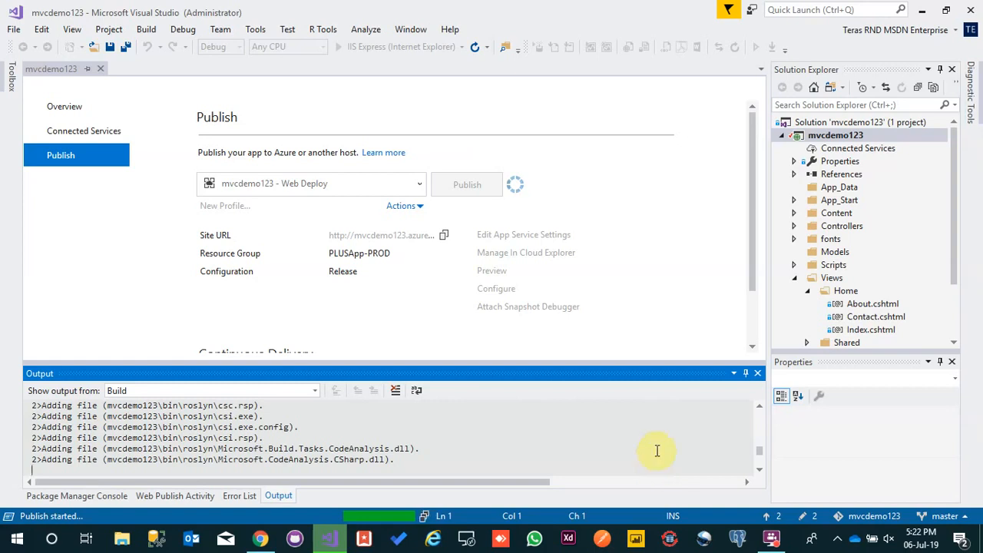
Check the mvcdemo123 site in Chrome, return to Visual Studio and examine the published site's page and address in Internet Explorer.
left_click(265, 536)
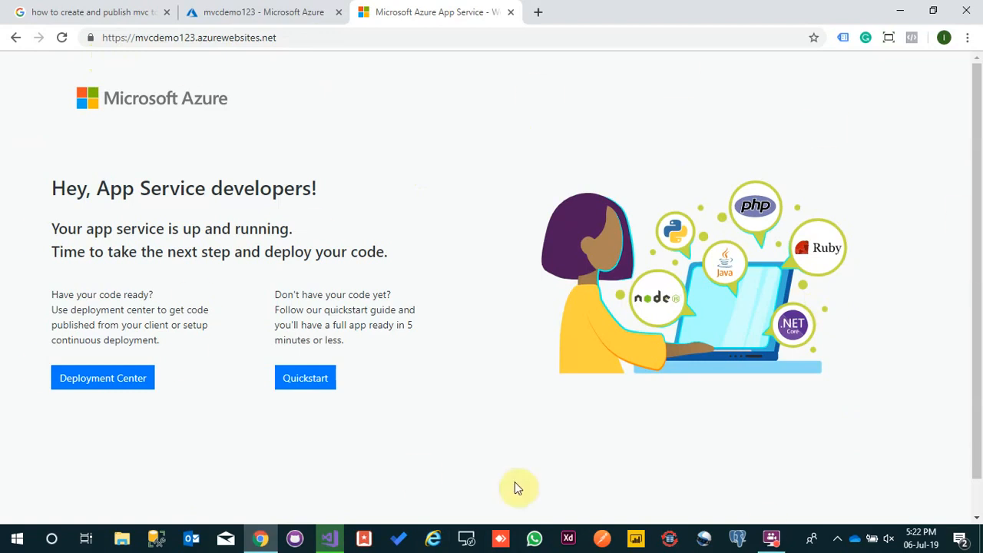
left_click(330, 540)
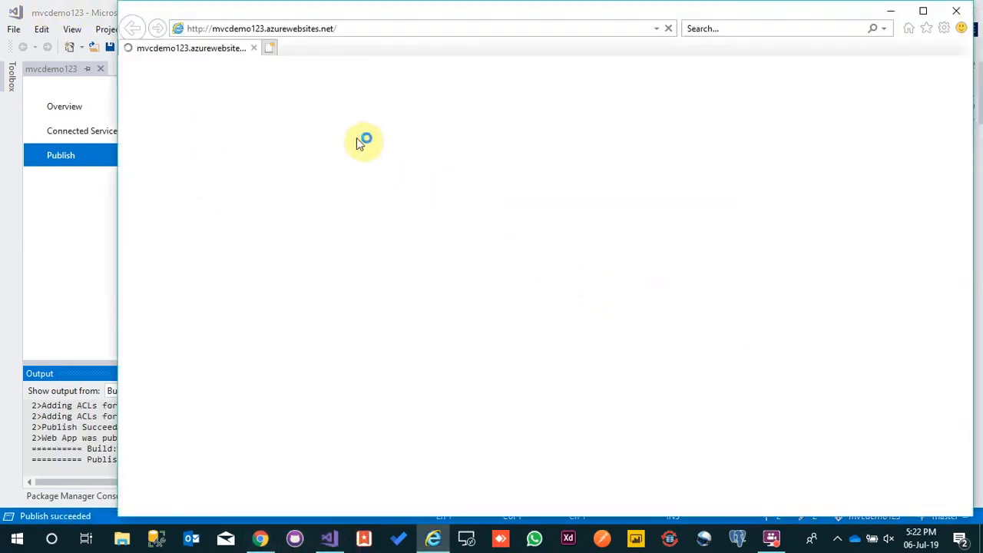
left_click(254, 28)
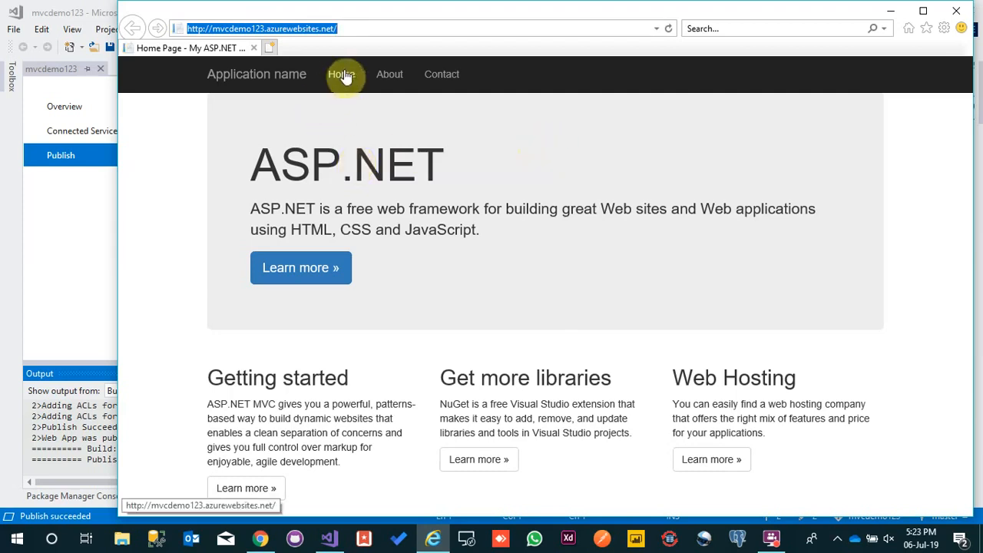
left_click(374, 33)
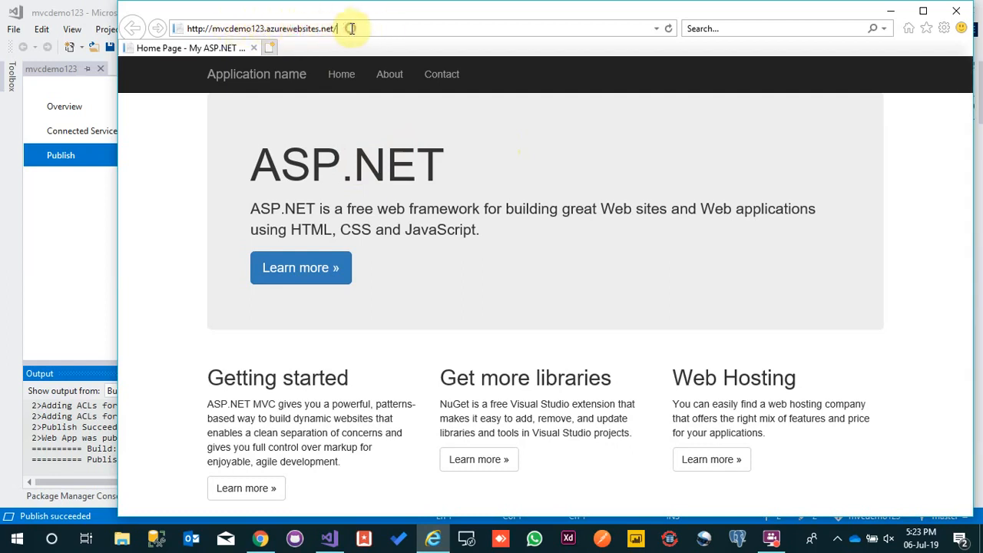
left_click_drag(338, 28, 186, 28)
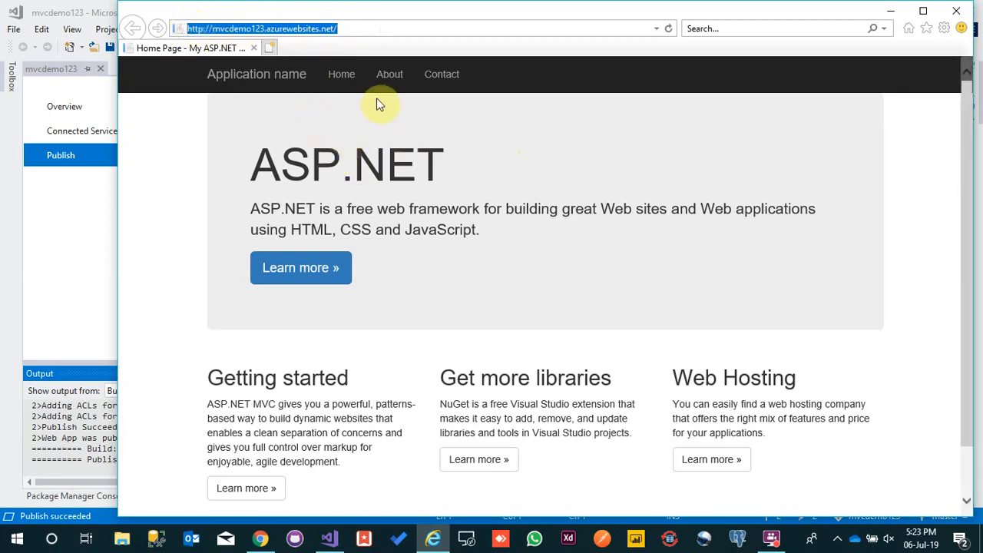
left_click(358, 28)
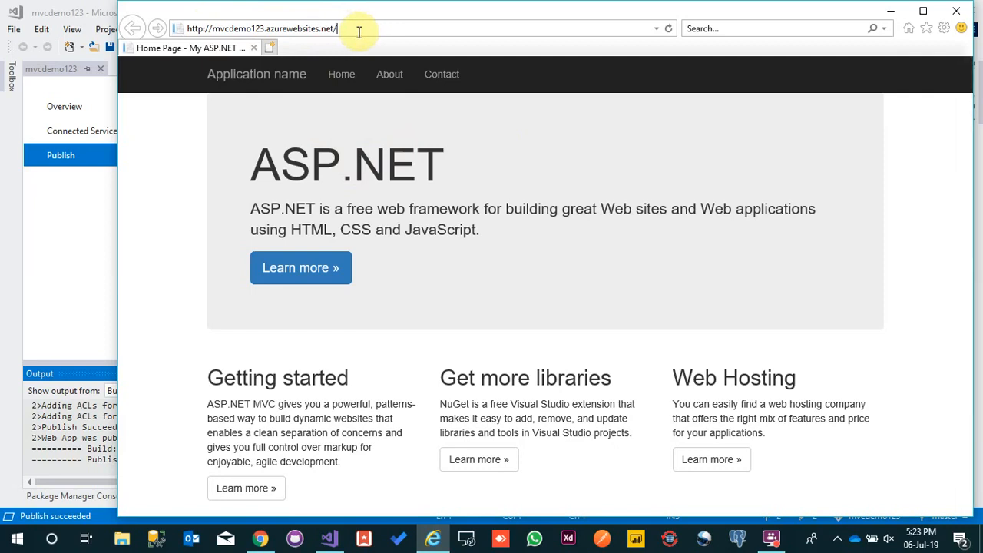
key("ctrl+a")
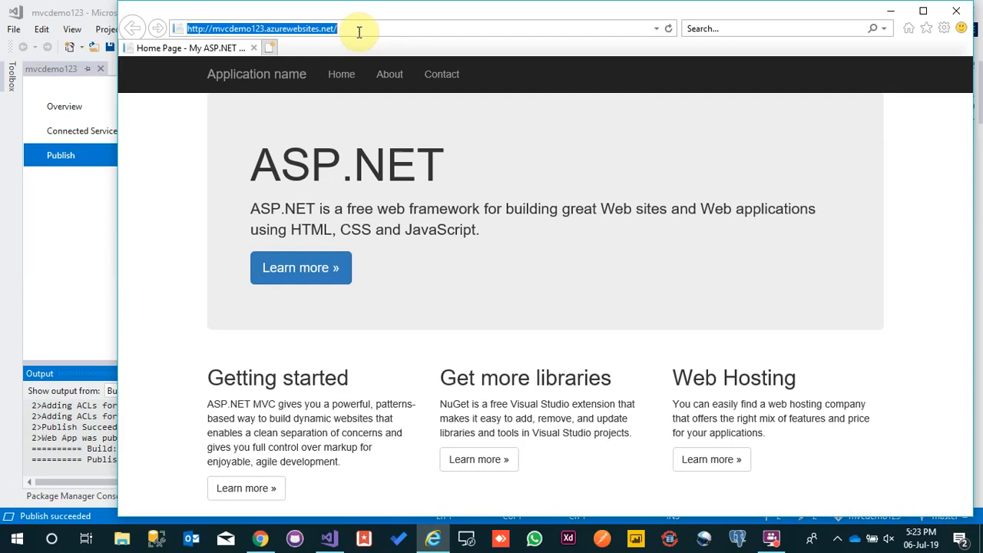